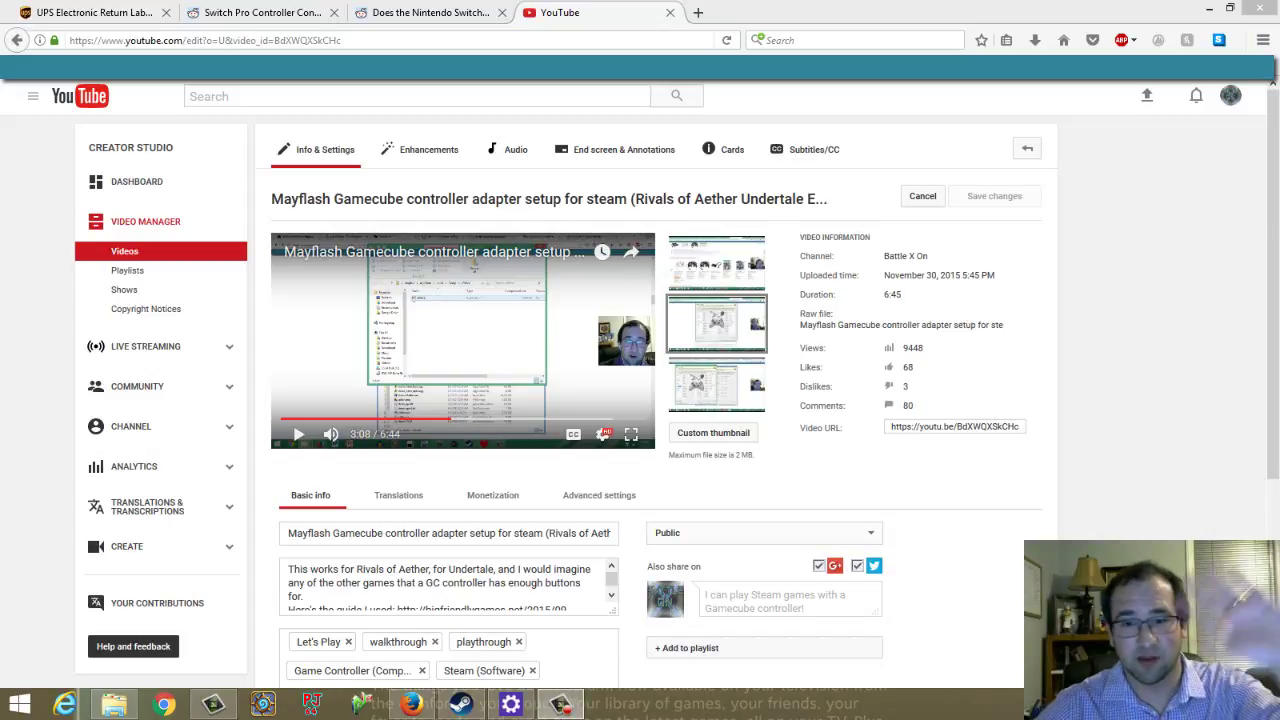
- Switch to Steam Big Picture and open Settings > Controller Settings
left_click(576, 707)
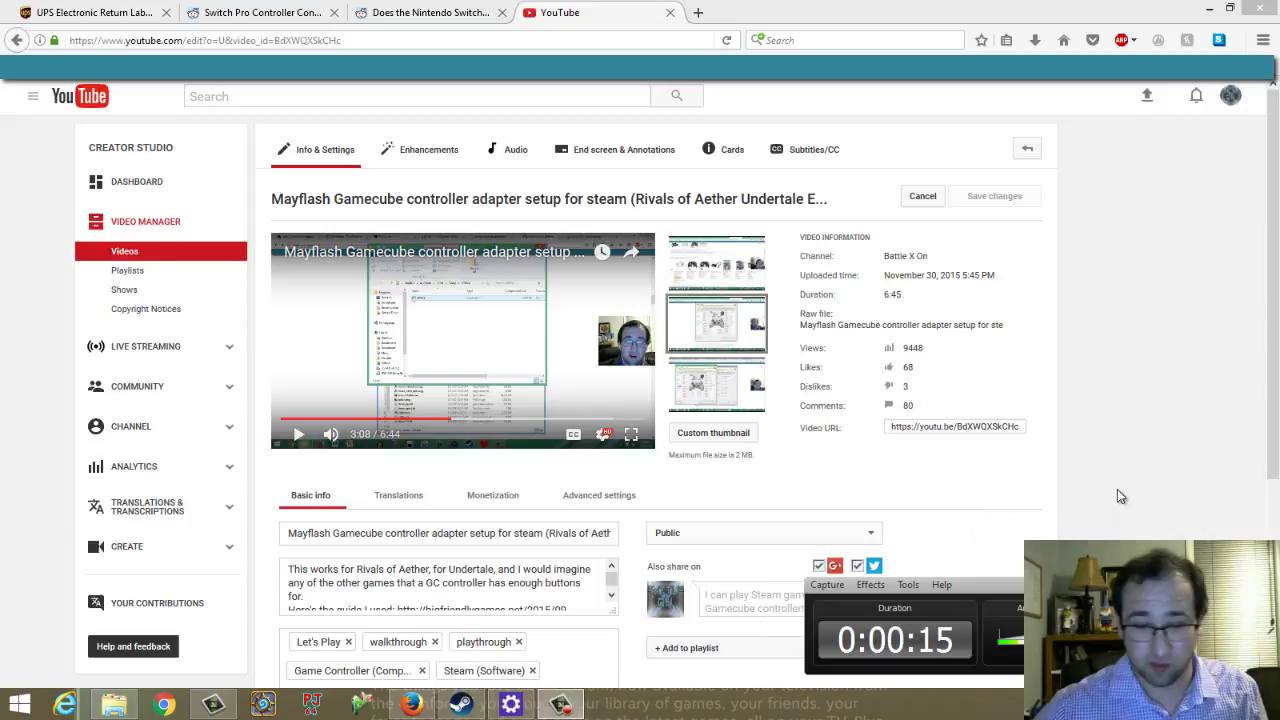
key("alt+Tab")
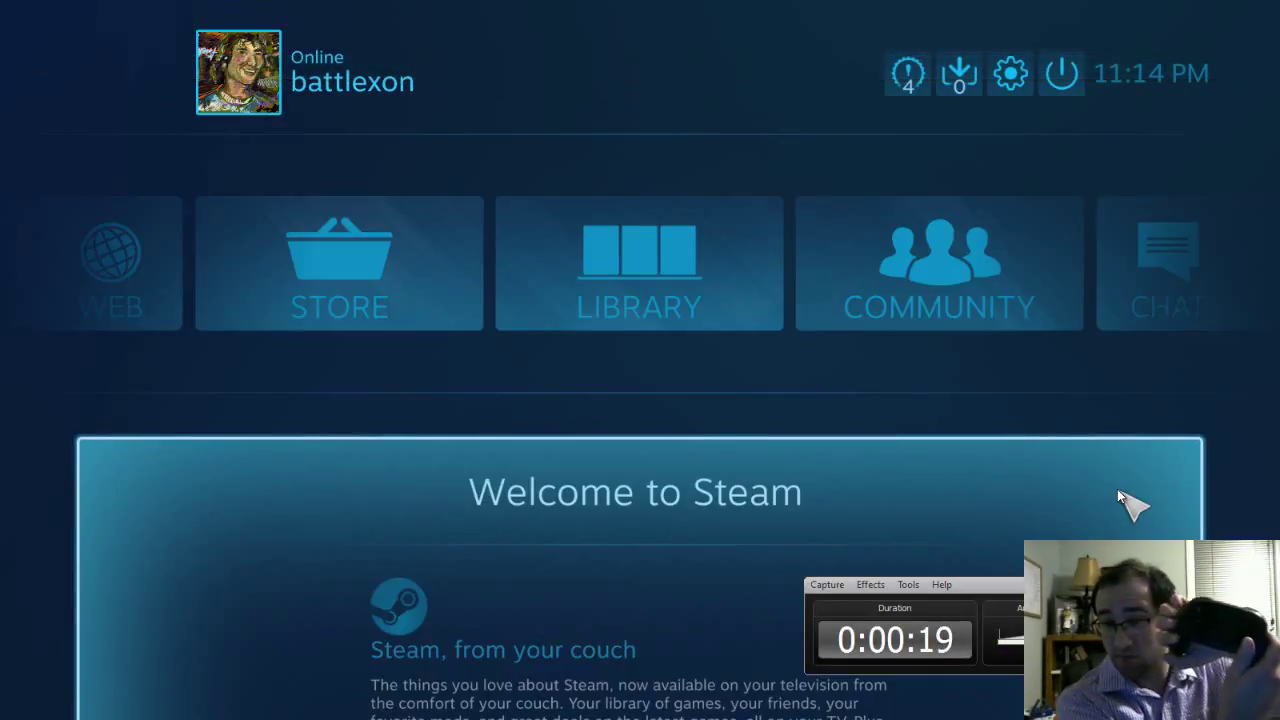
key("Up")
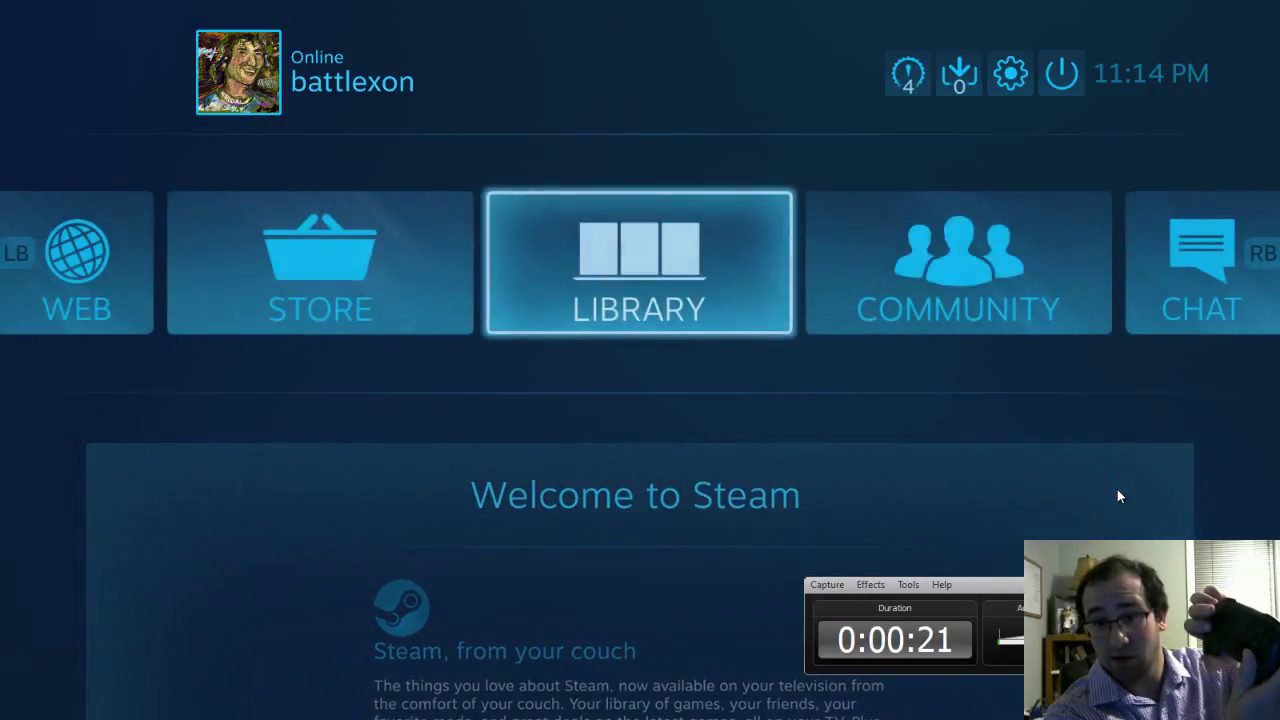
key("Right")
key("Left")
key("Up")
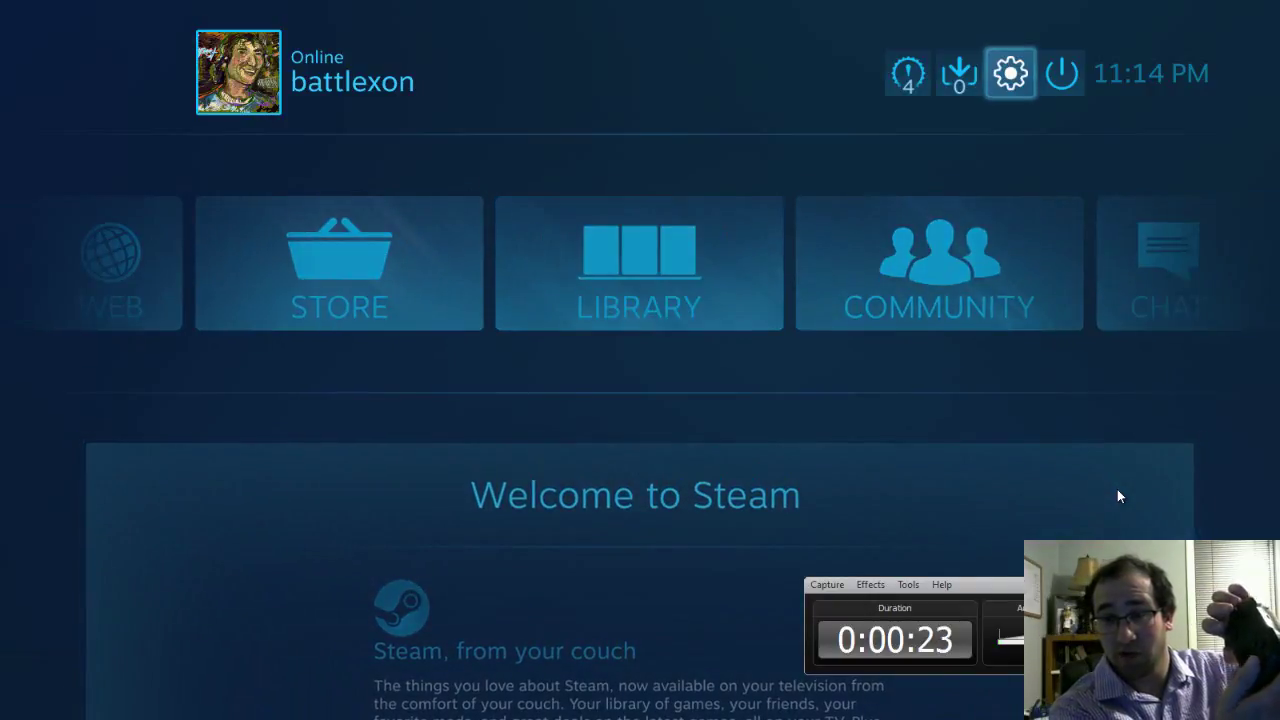
key("Return")
key("Down")
key("Down")
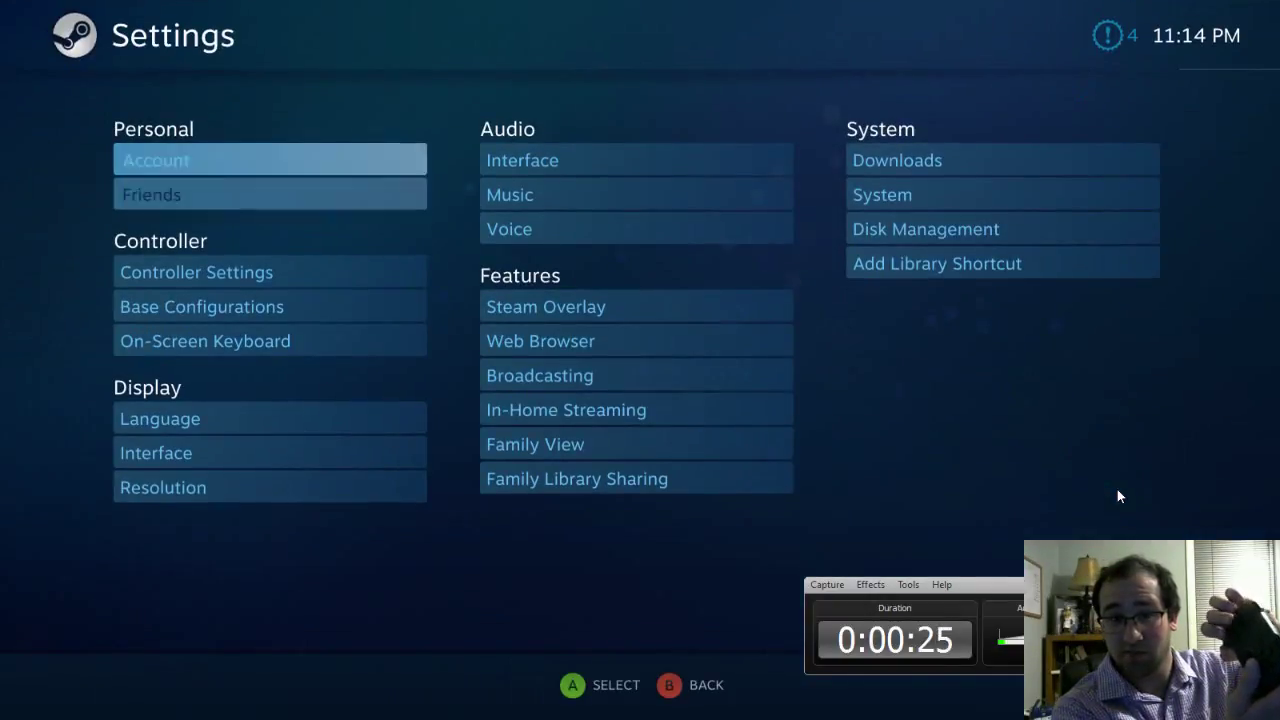
key("Return")
- Confirm the Switch Pro Controller is detected and Xbox Configuration Support is enabled, then back out
key("Down")
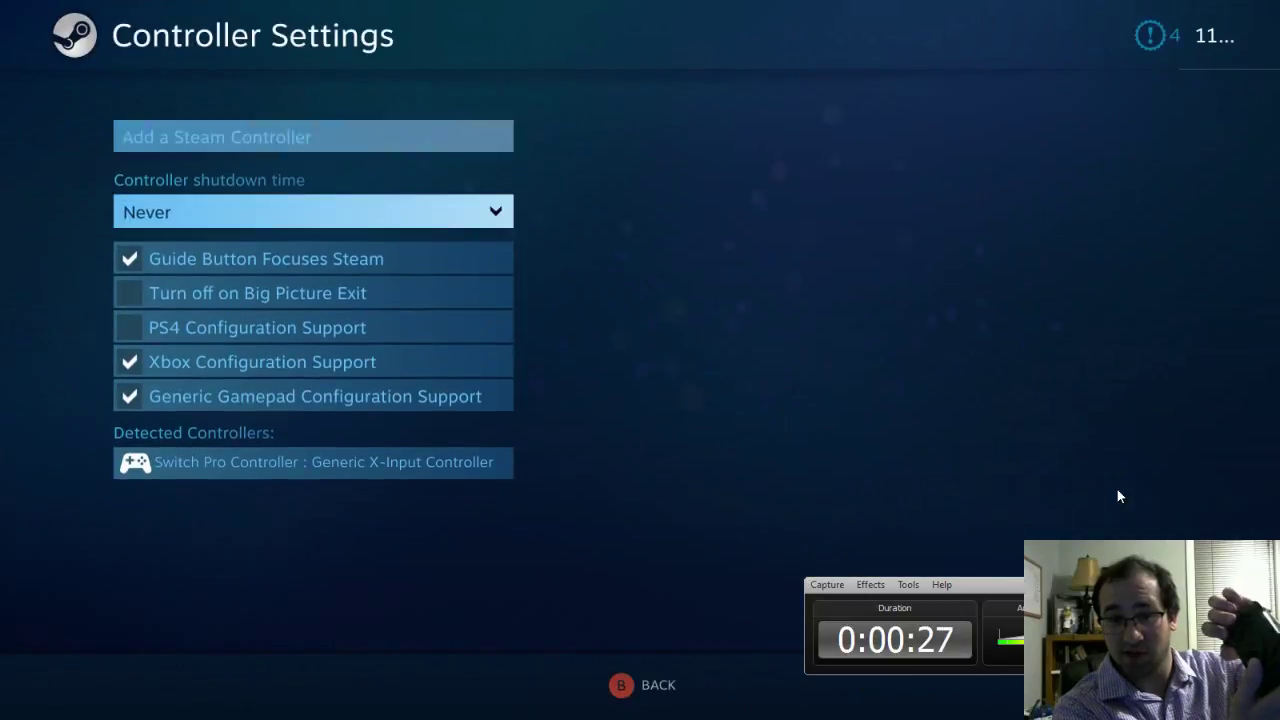
key("Down")
key("Down")
key("Down")
key("Down")
key("Down")
key("Down")
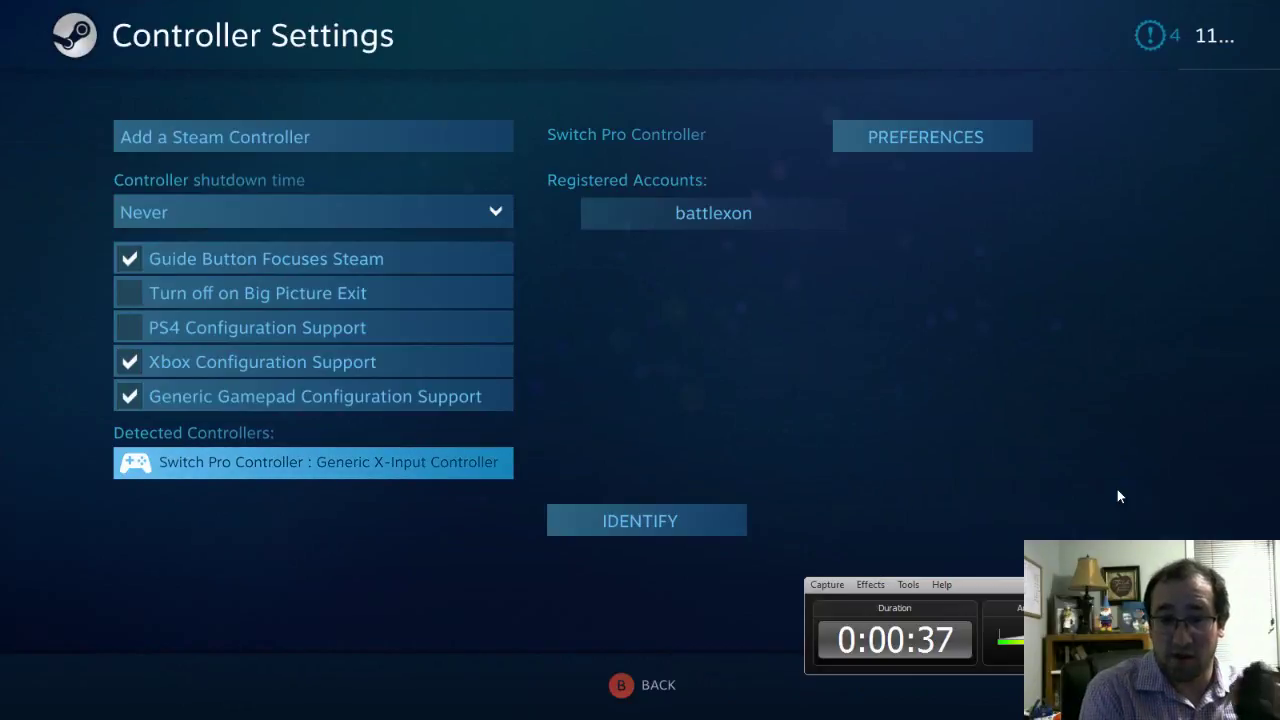
key("Up")
key("Up")
key("Down")
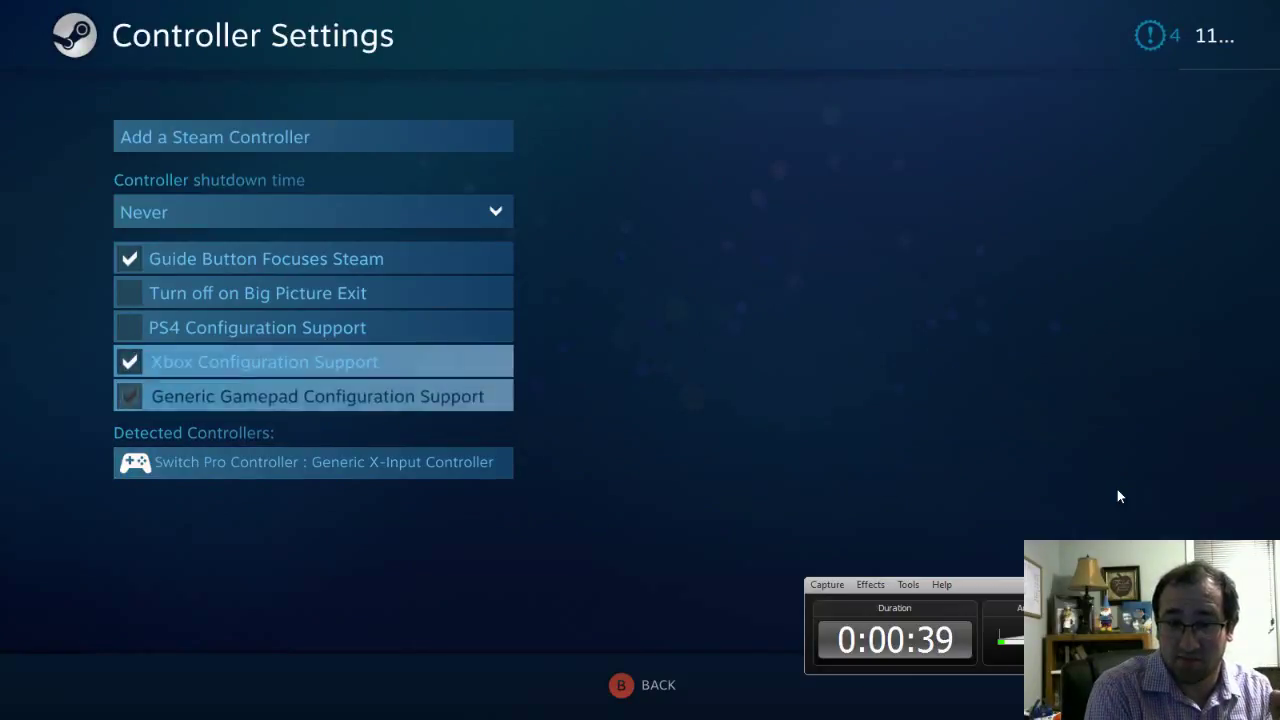
key("Escape")
key("Escape")
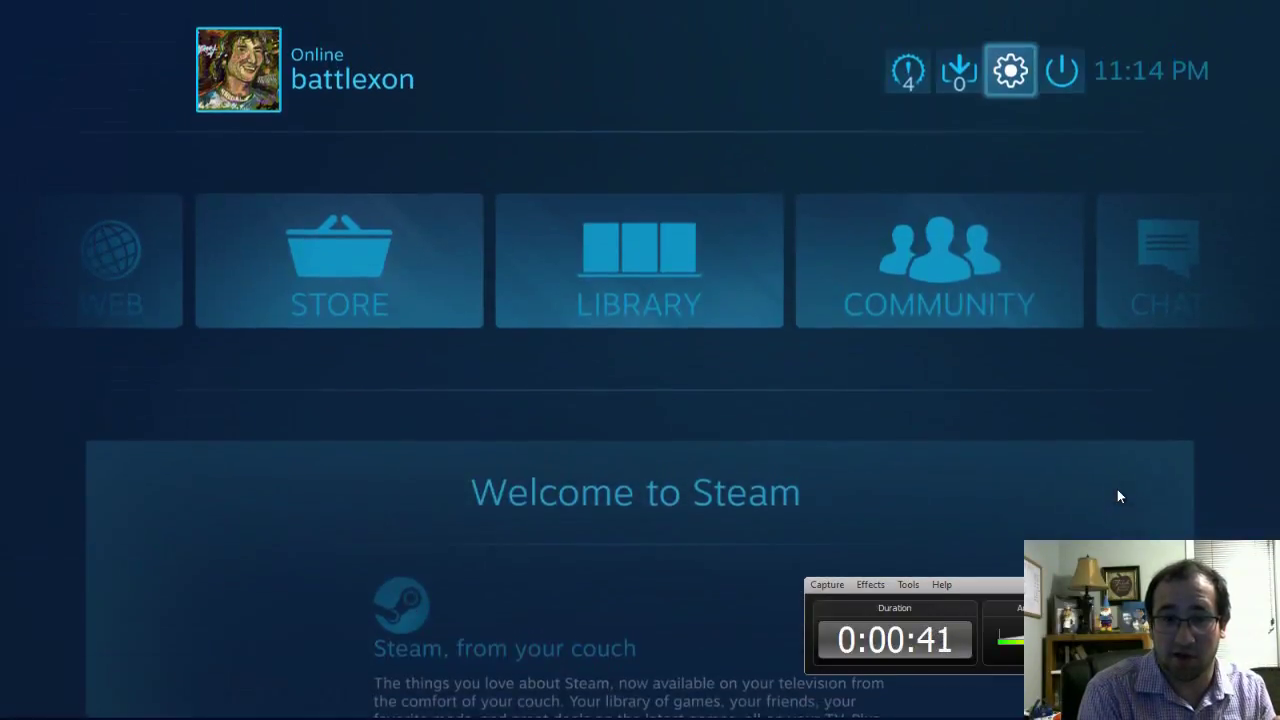
- Return to the Big Picture home and open the game Library to Yooka-Laylee
key("Left")
key("Down")
key("Right")
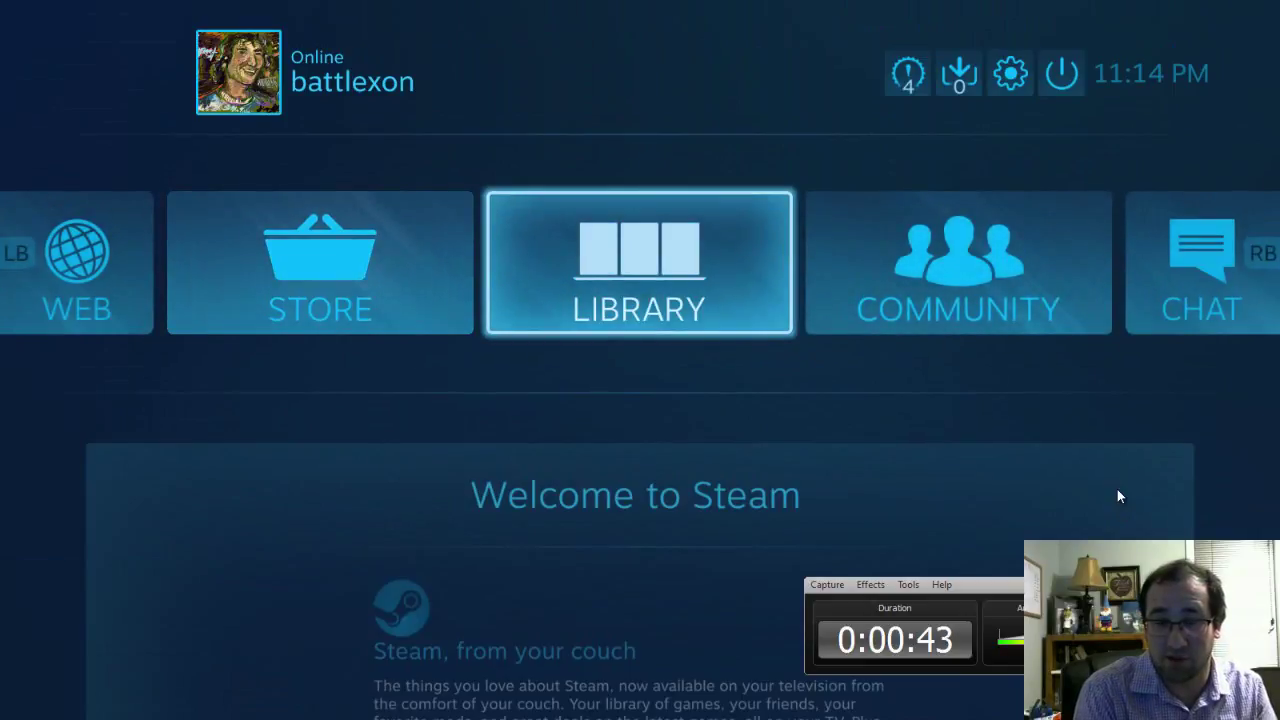
key("Return")
key("Return")
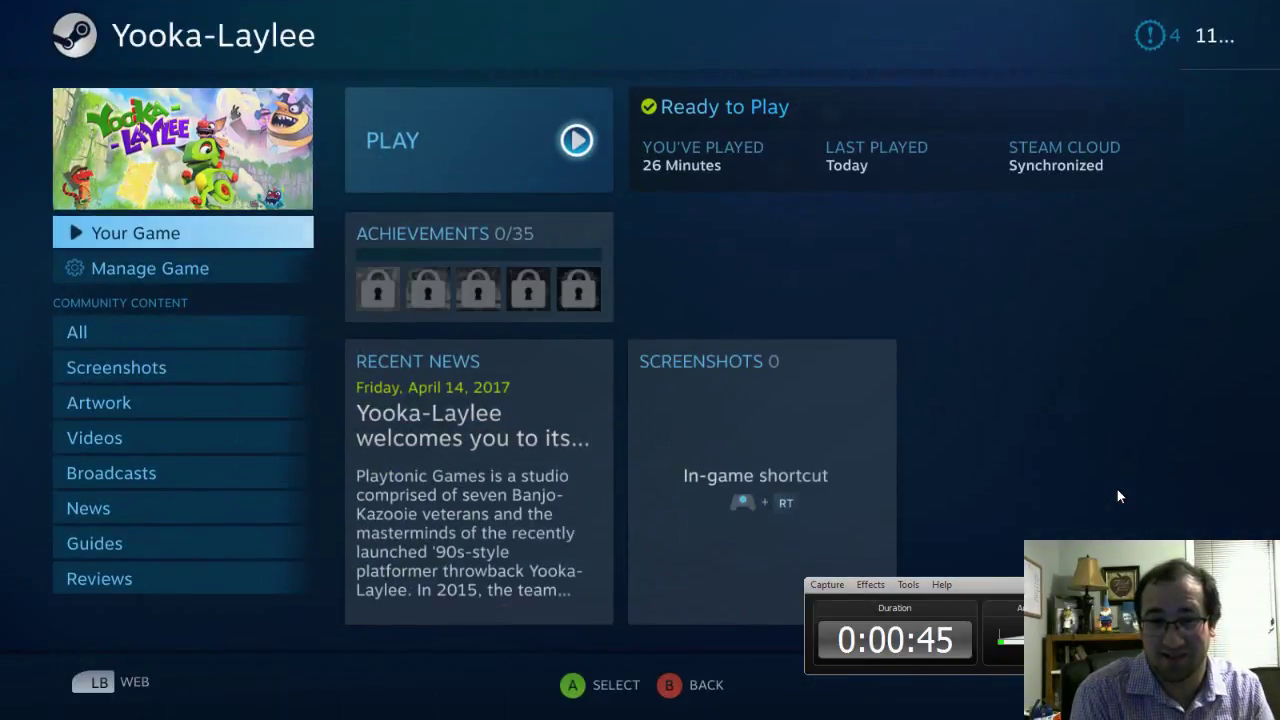
key("Return")
key("Return")
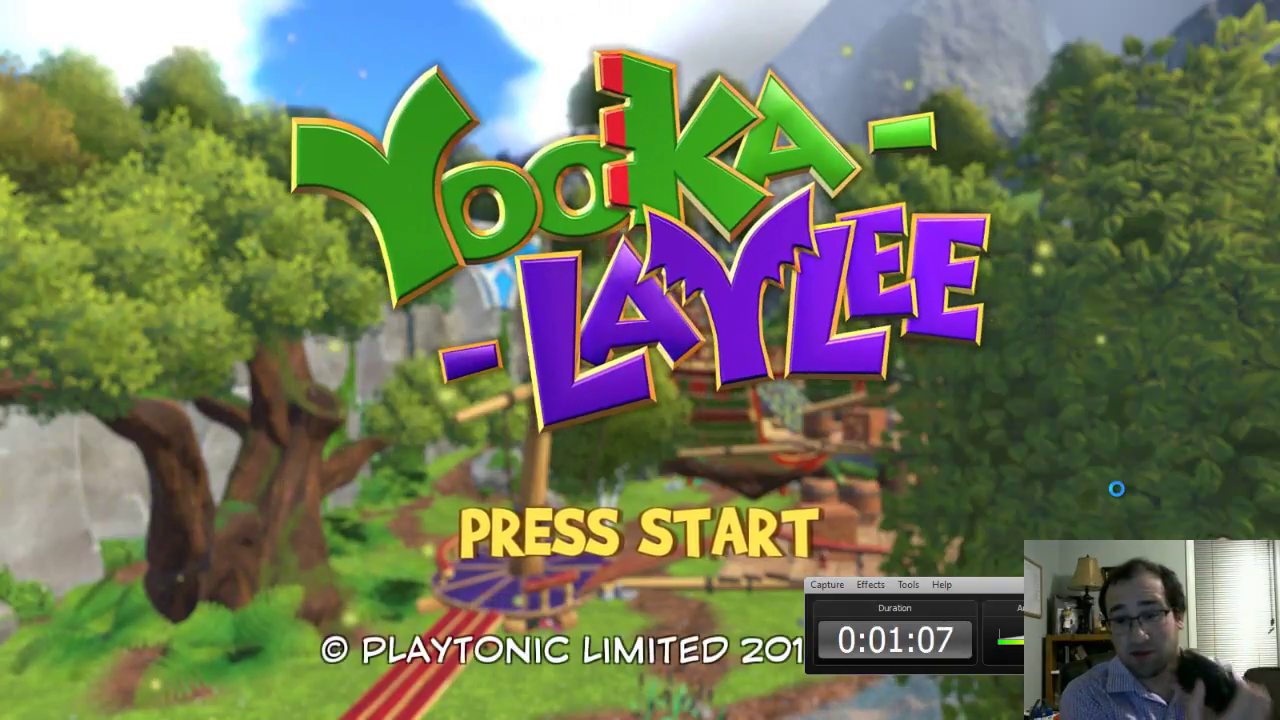
key("Return")
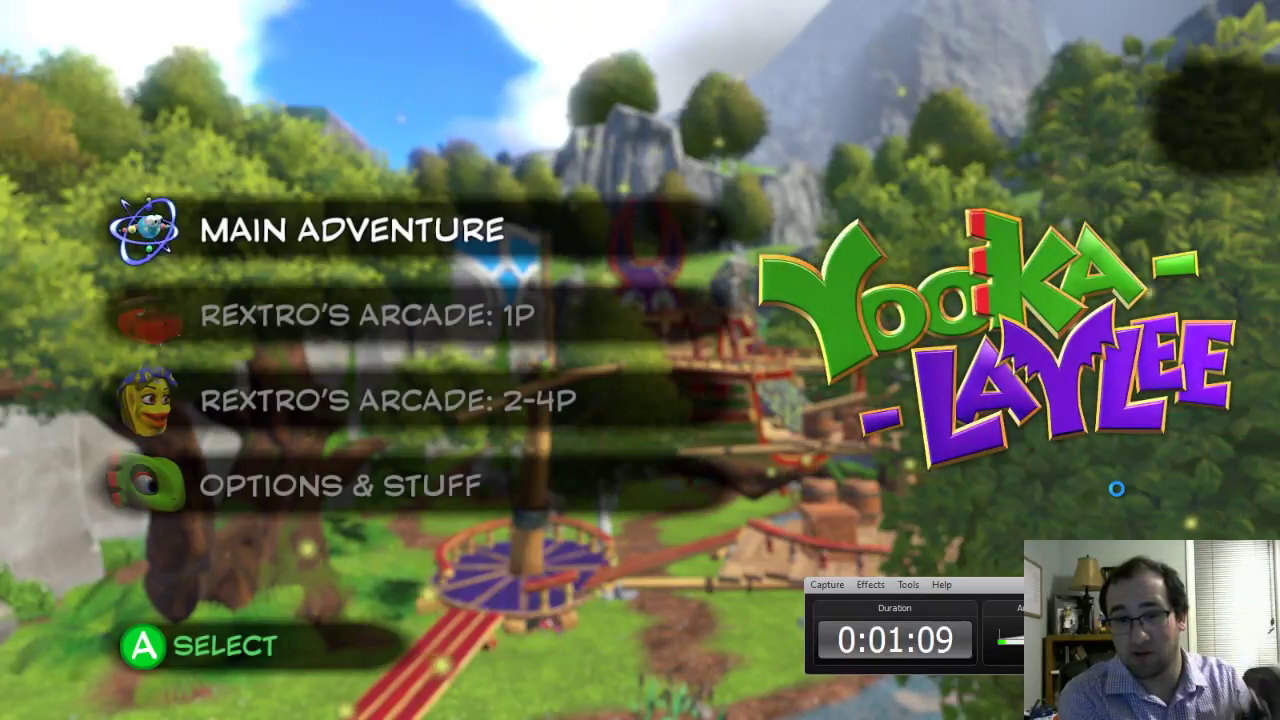
key("Down")
key("Down")
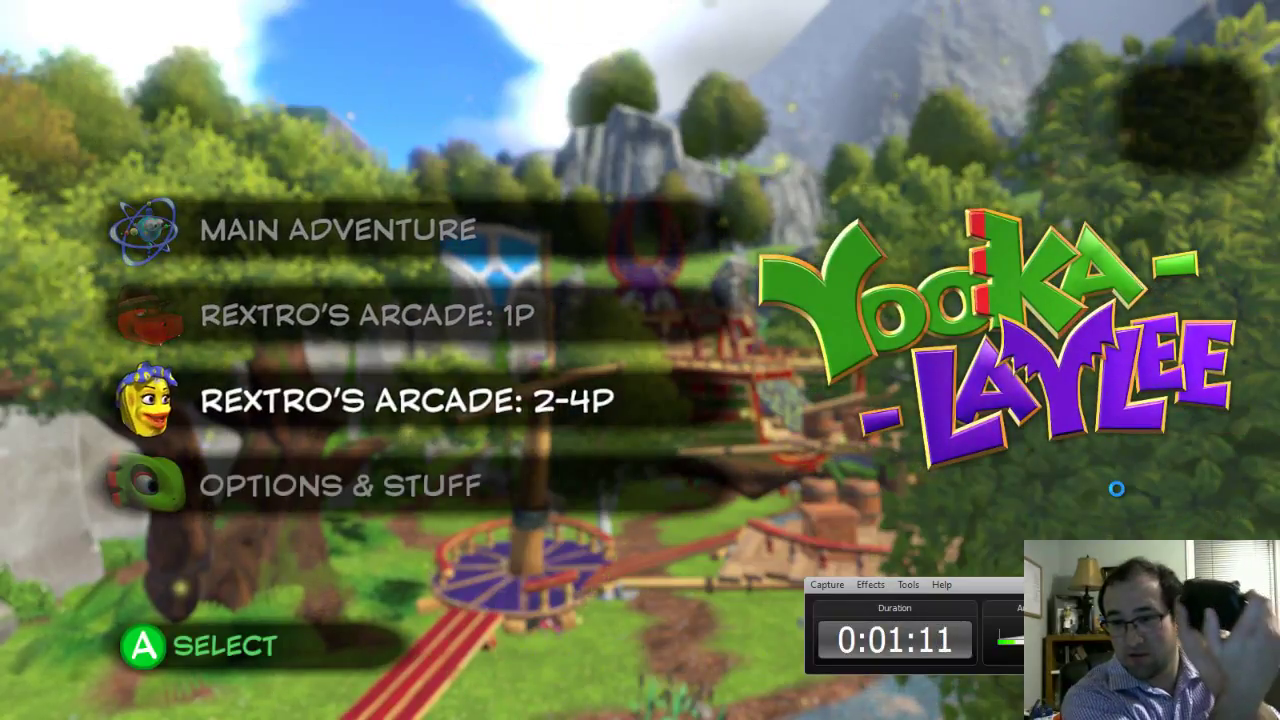
key("Down")
key("Up")
key("Down")
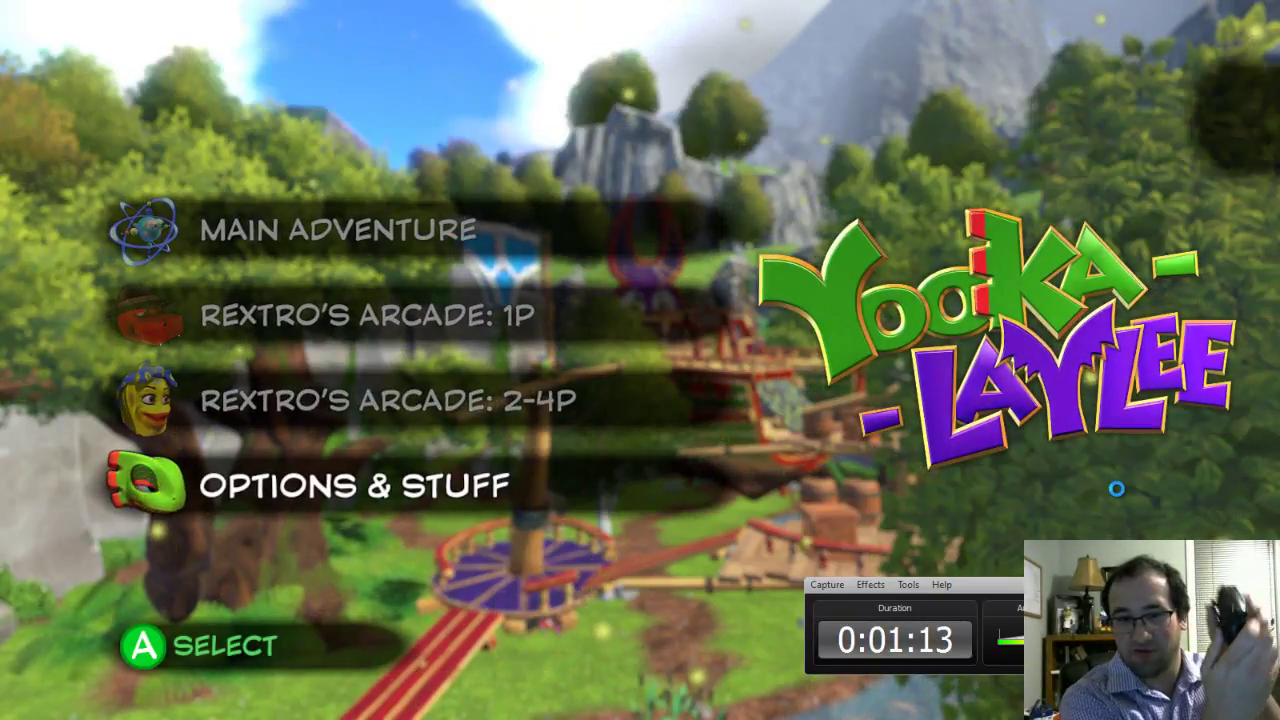
key("Return")
key("Down")
key("Down")
key("Down")
key("Down")
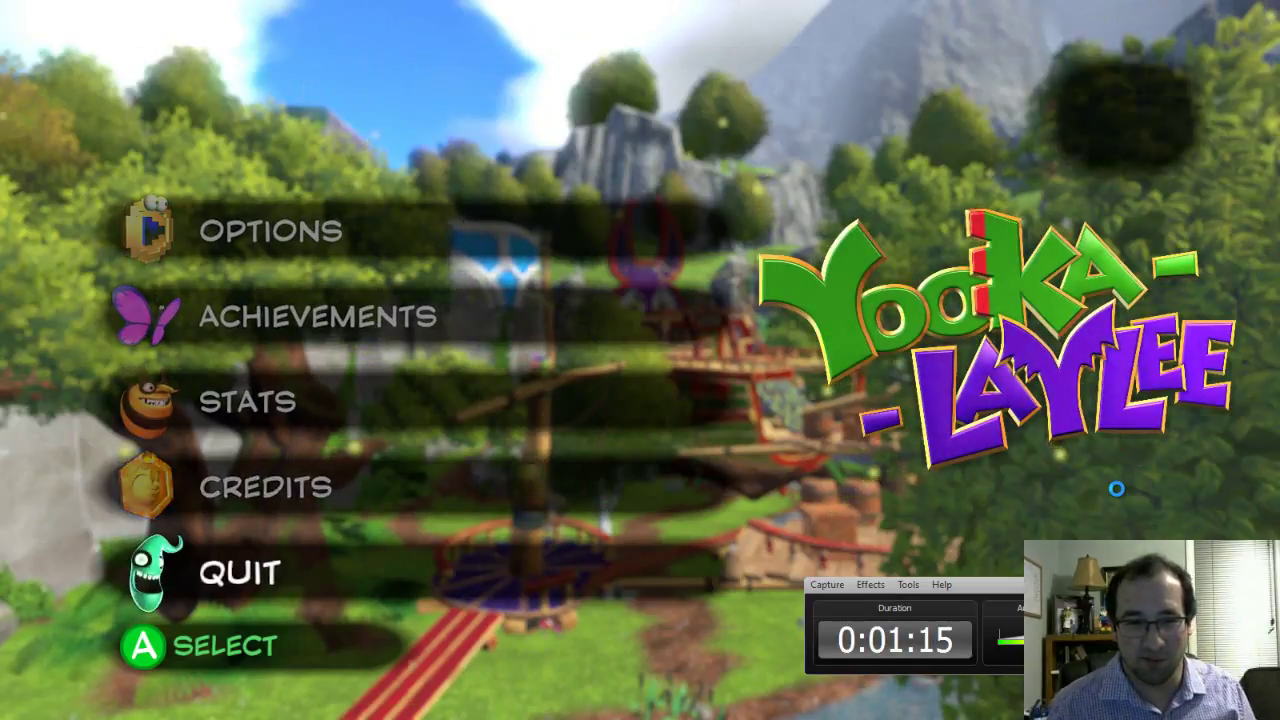
key("Return")
key("Return")
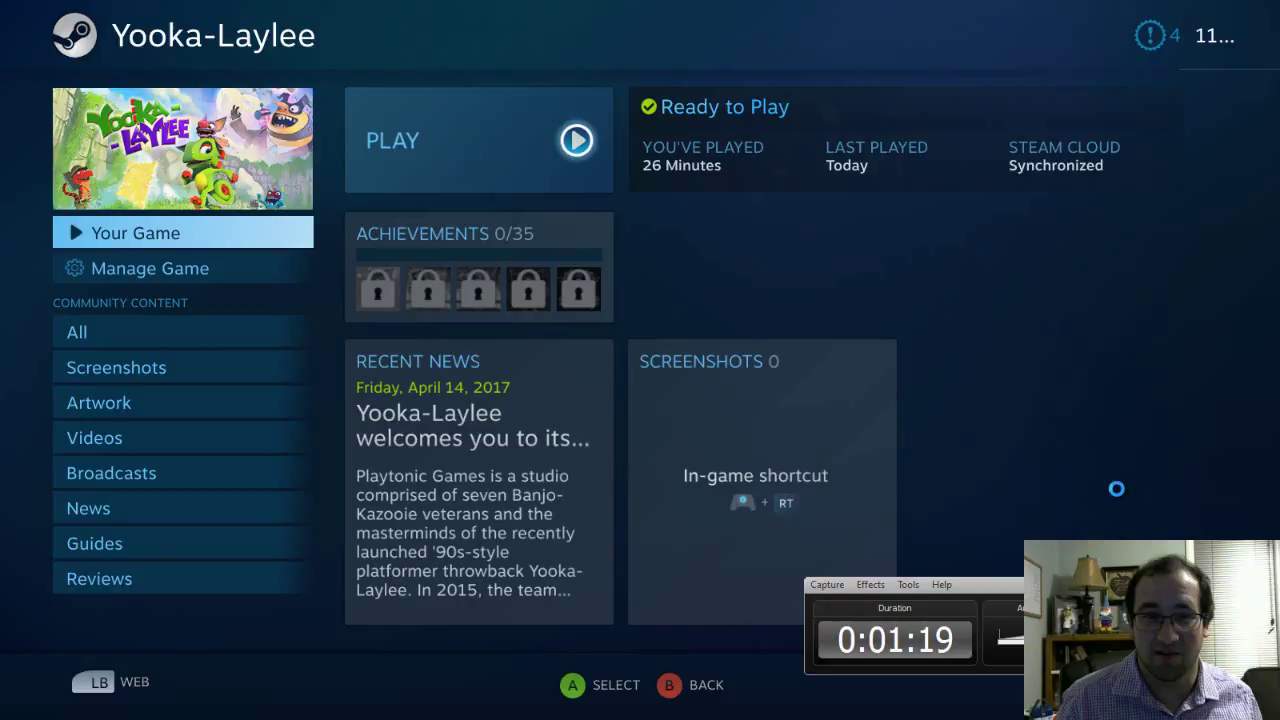
- Back out to Home, choose Exit Big Picture from the Power menu, and return to the YouTube Studio browser
key("Escape")
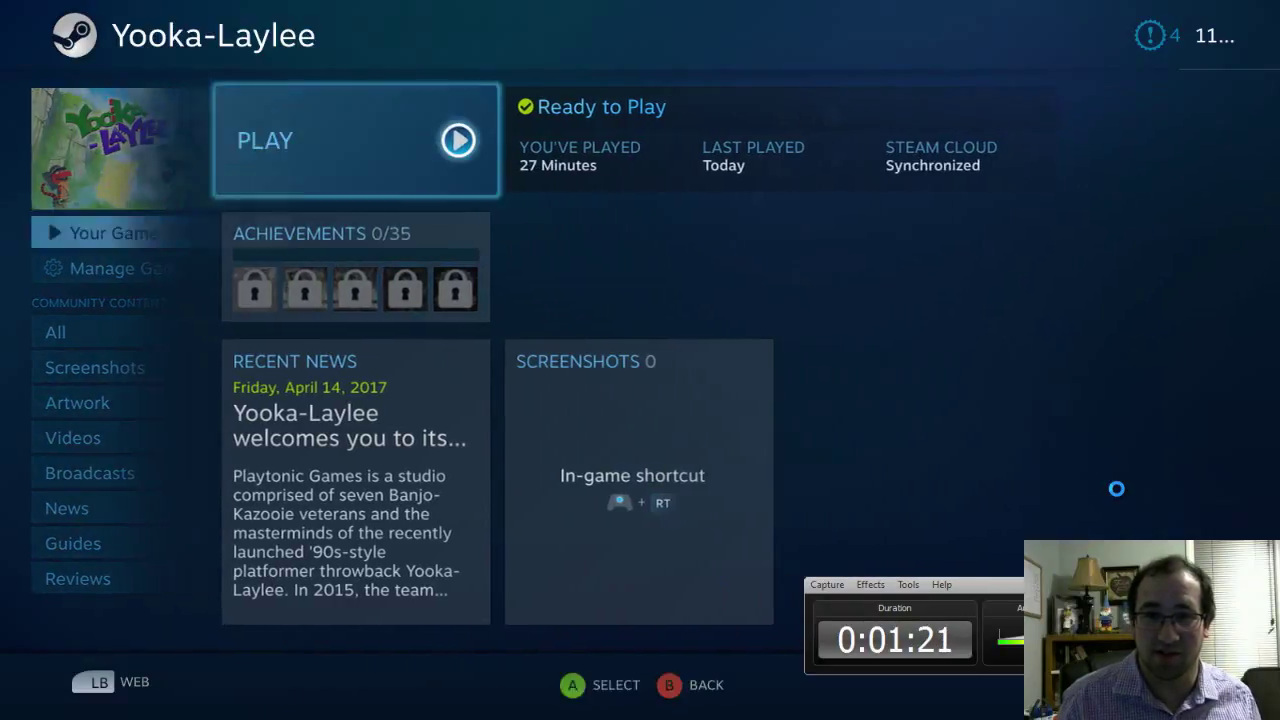
key("Escape")
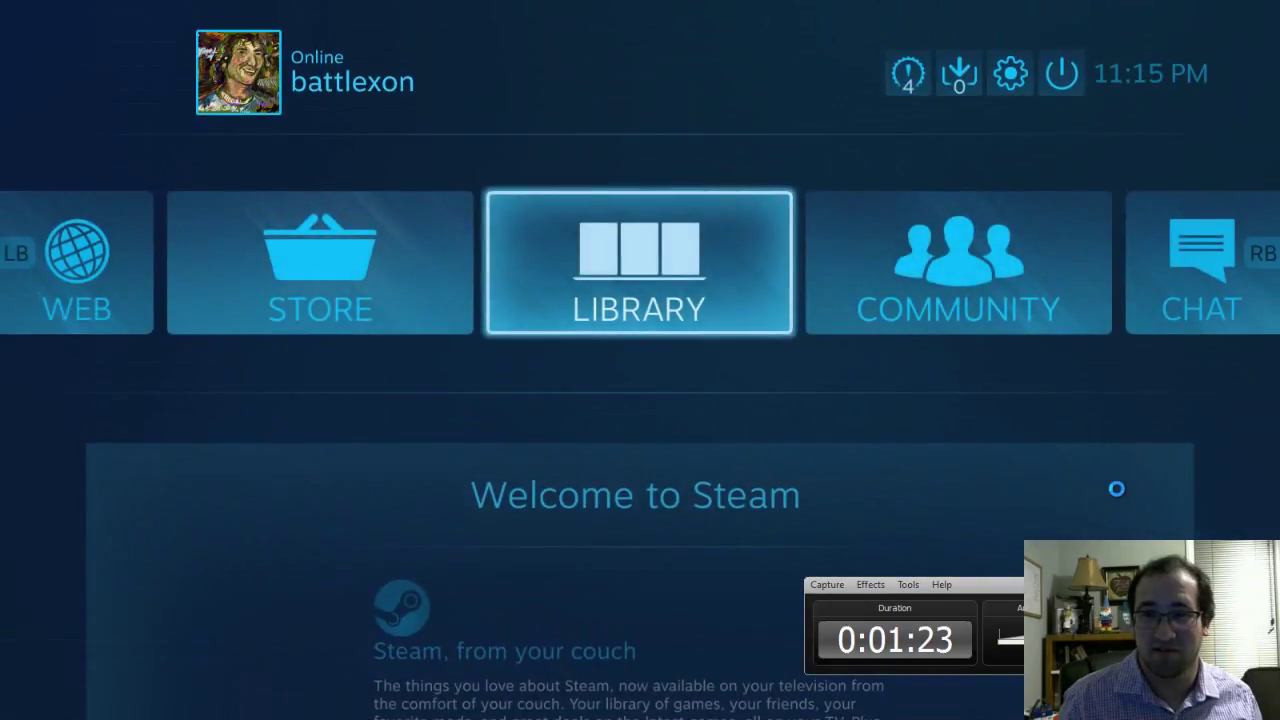
key("Right")
key("Up")
key("Return")
key("Down")
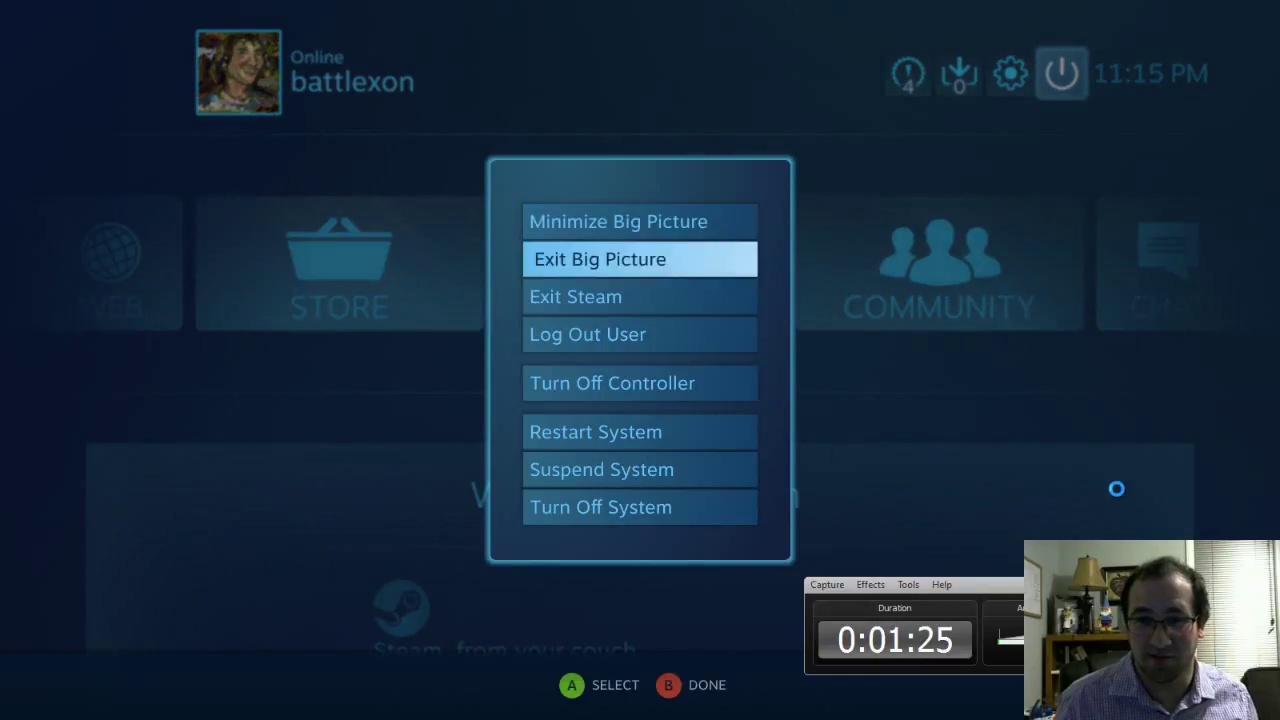
key("Down")
key("Up")
key("Up")
key("Down")
key("Return")
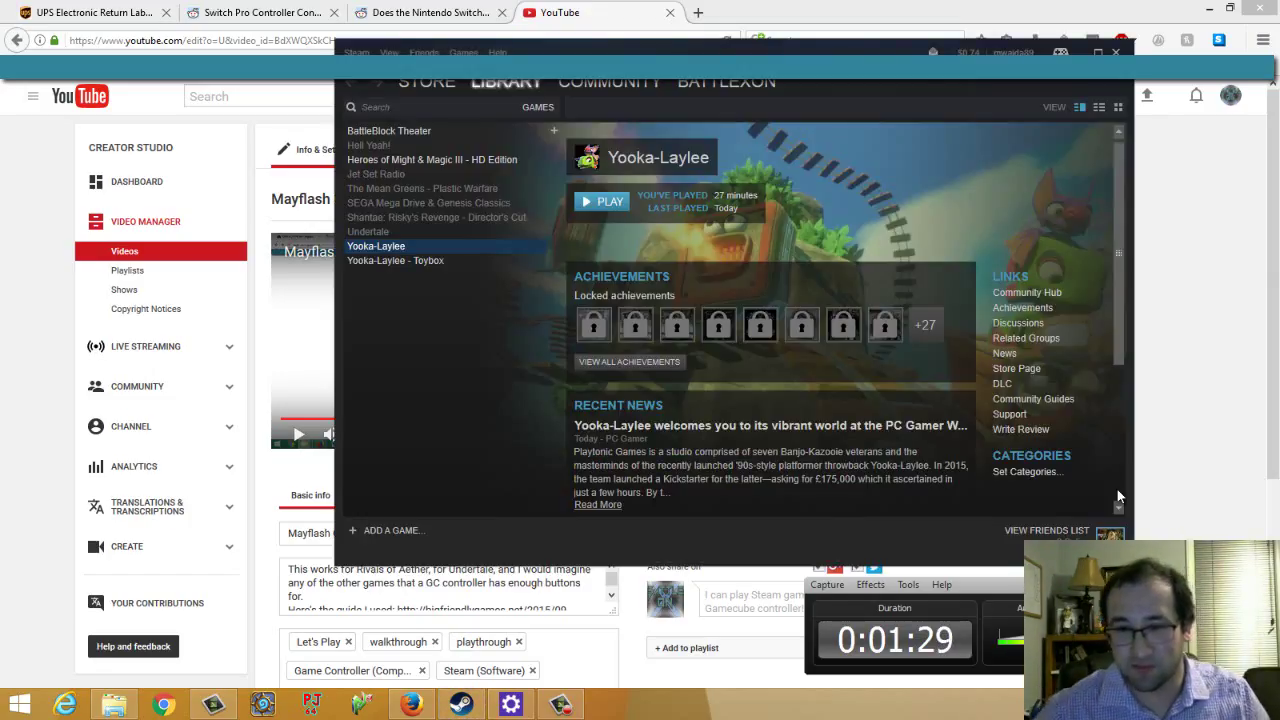
left_click(1203, 388)
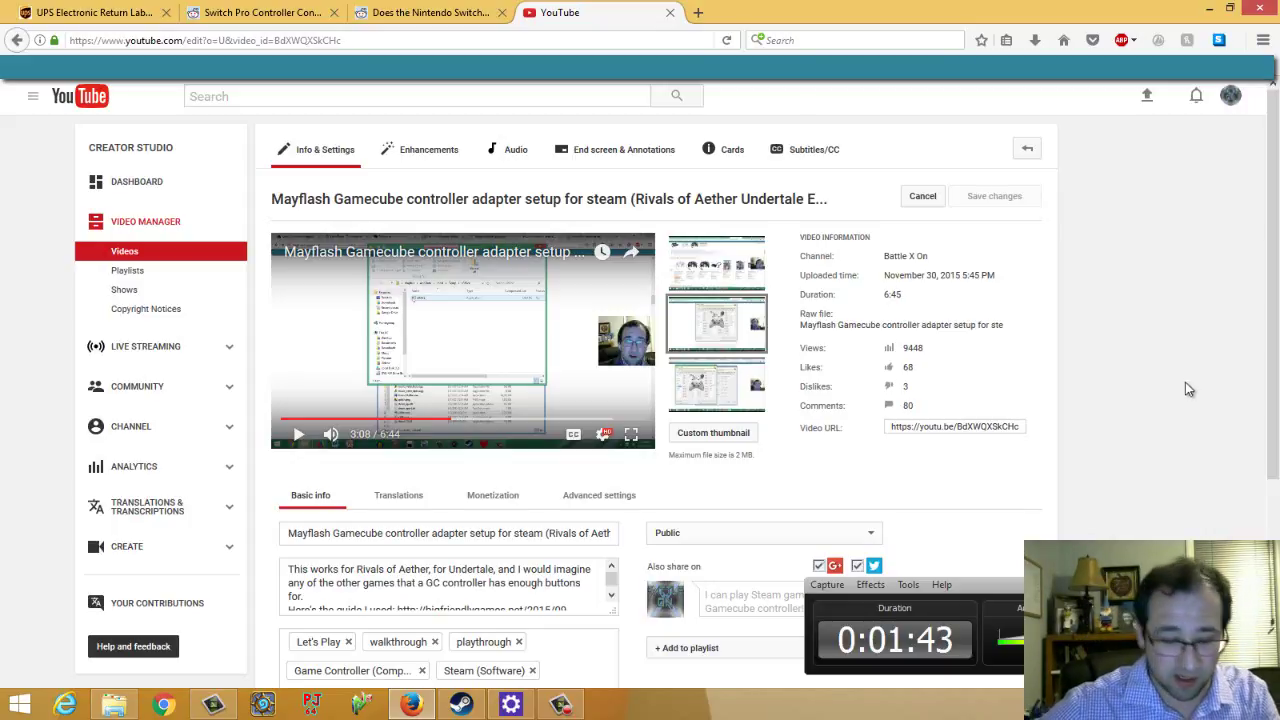
- Show PC Settings' Bluetooth devices page listing the Pro Controller as Connected
left_click(511, 705)
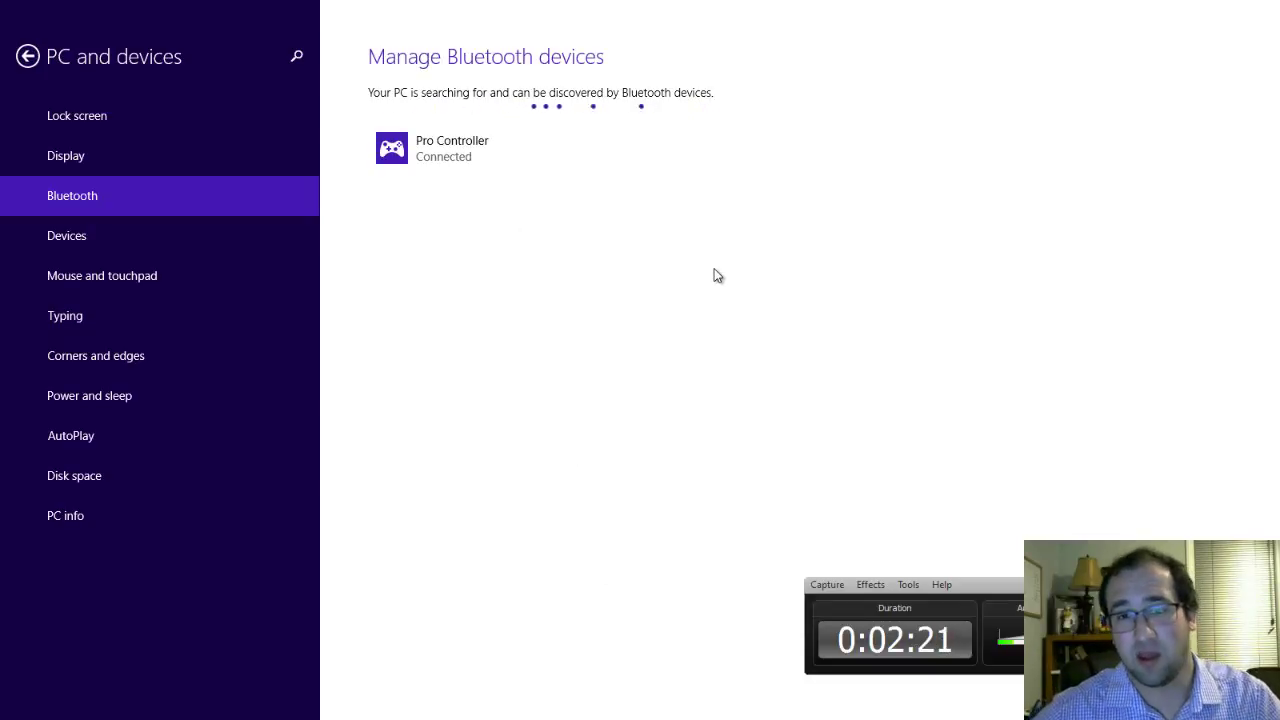
key("alt+Tab")
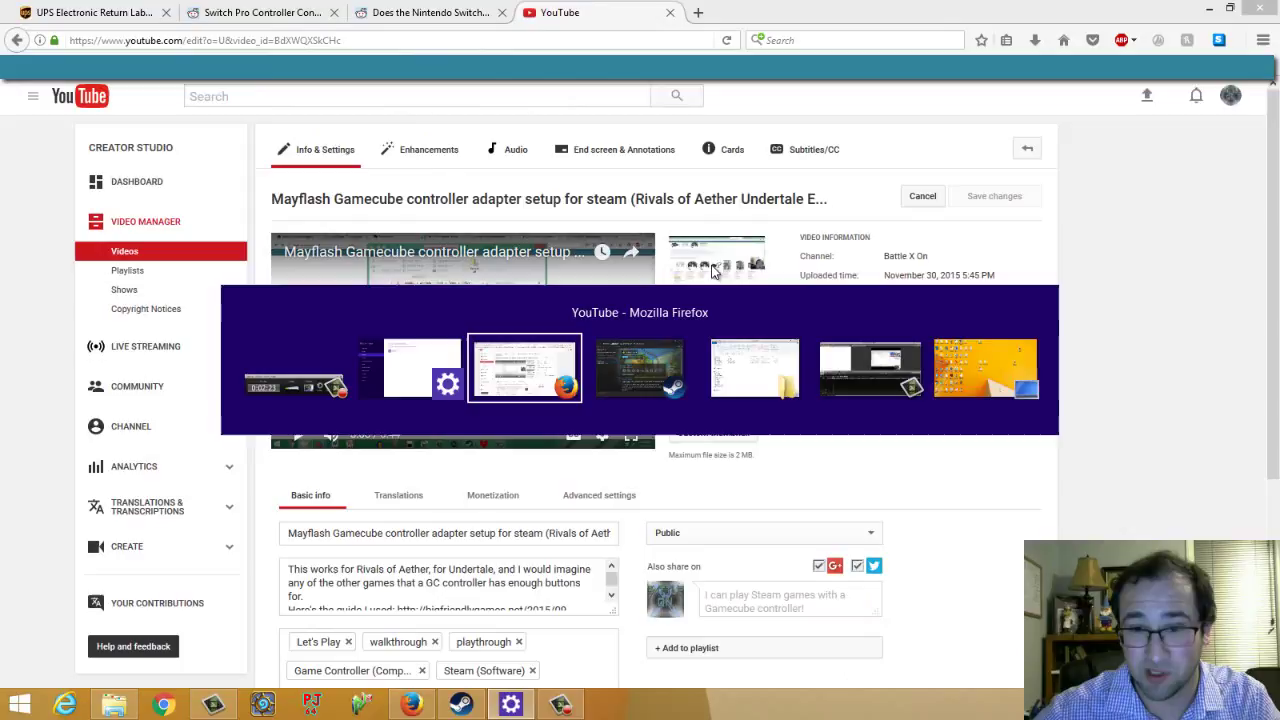
key("alt+Tab")
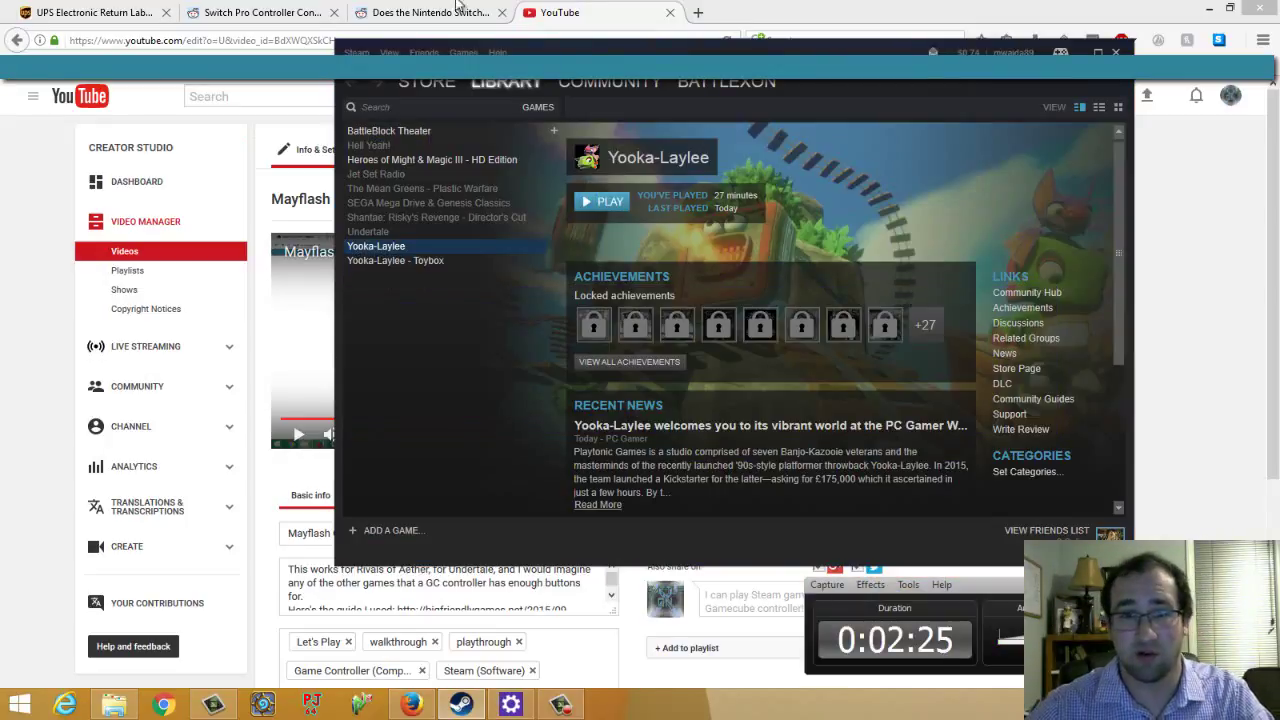
left_click(435, 10)
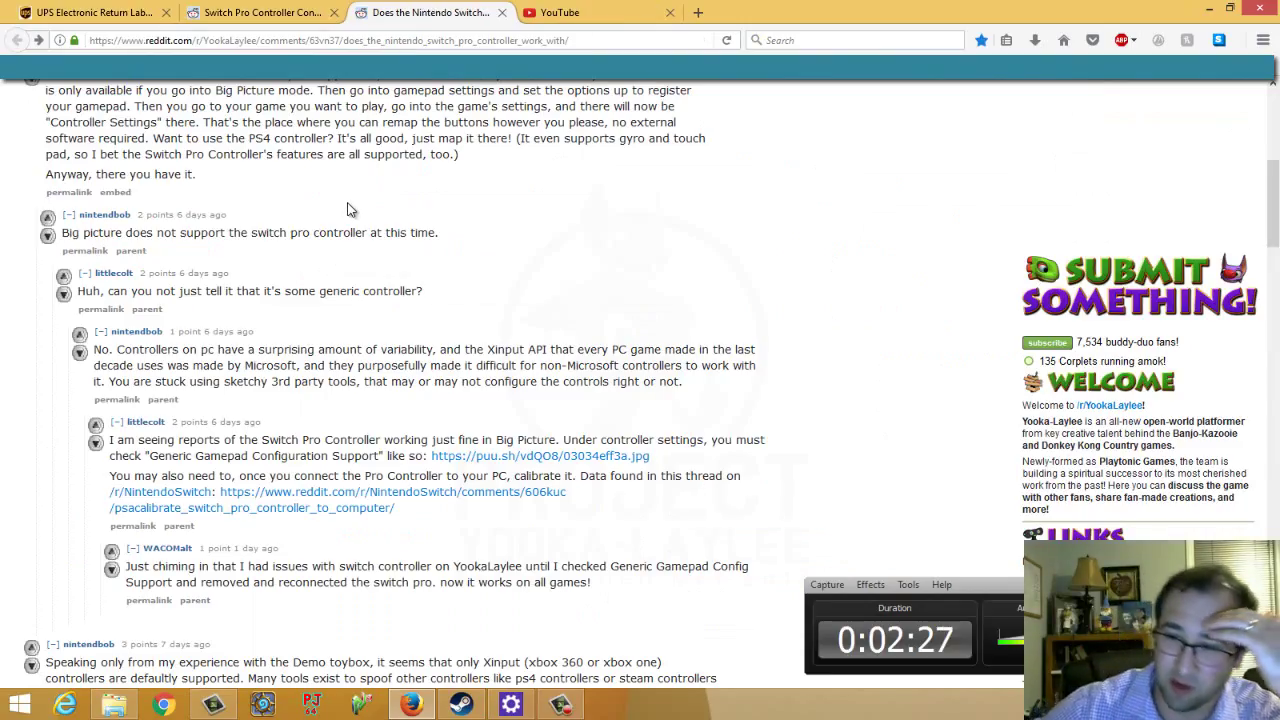
scroll(405, 140, "up", 7)
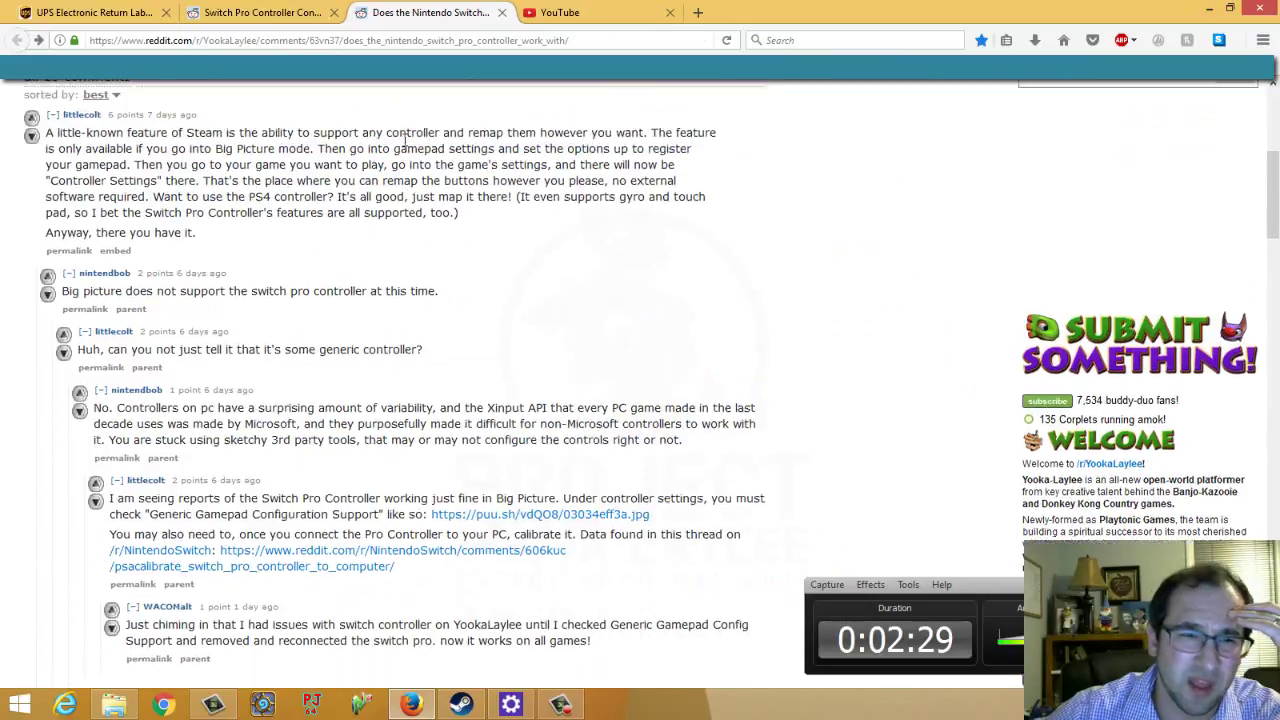
scroll(482, 284, "down", 10)
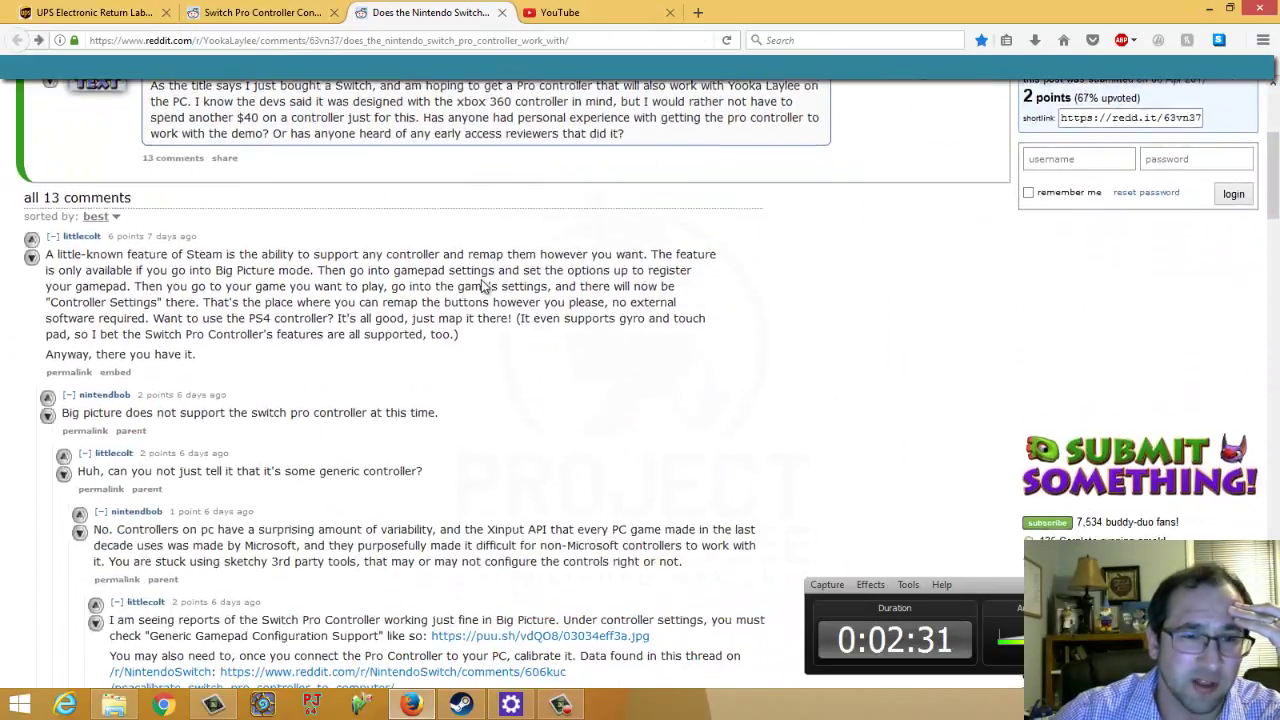
scroll(483, 265, "down", 3)
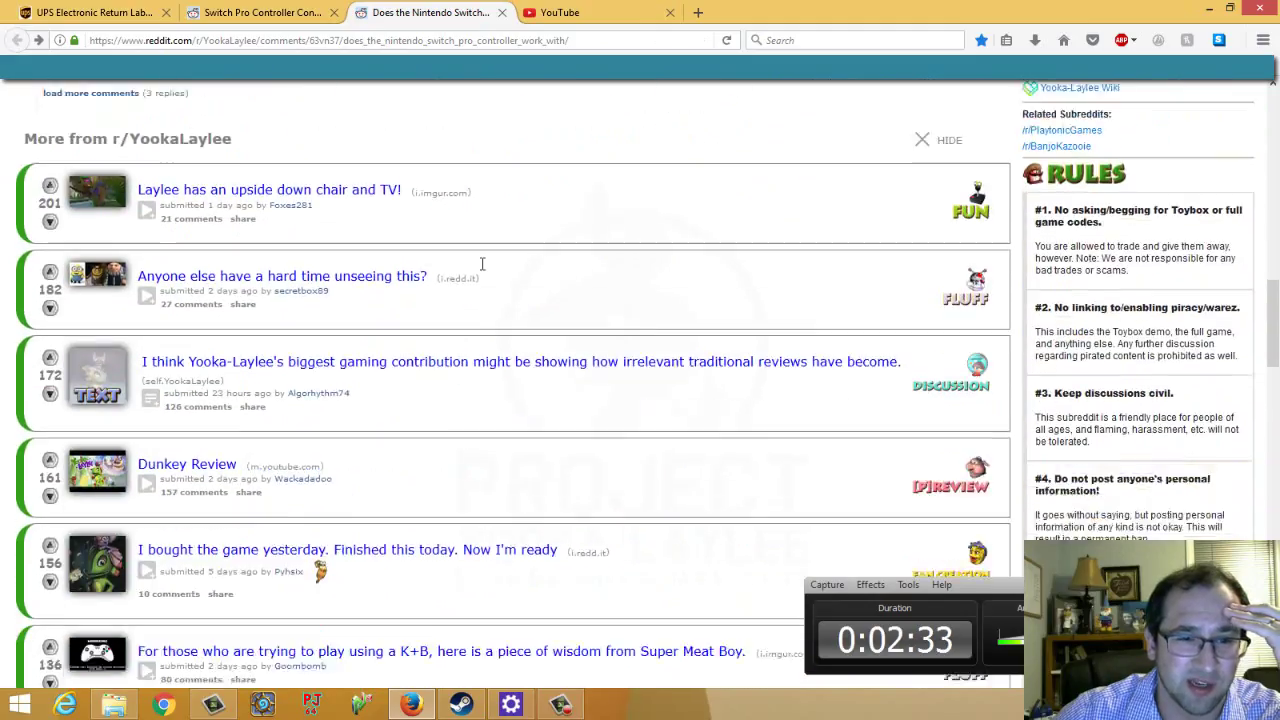
scroll(480, 266, "up", 10)
left_click(295, 11)
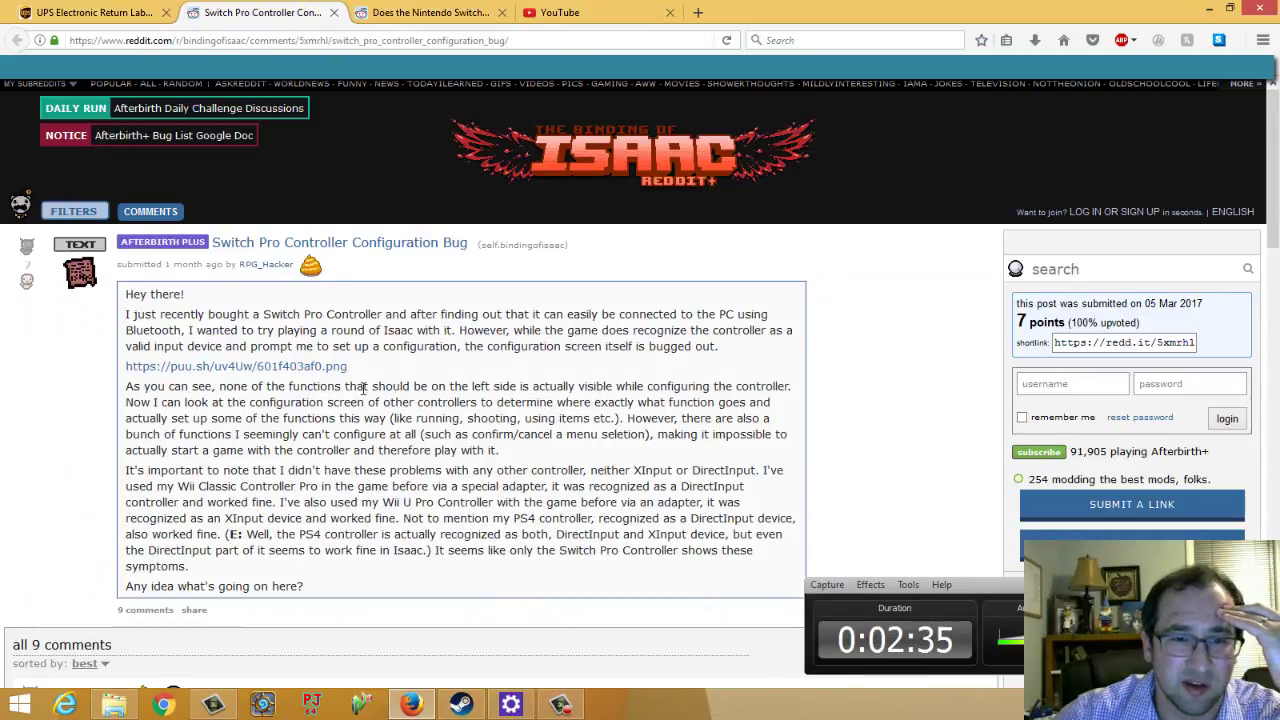
left_click_drag(504, 339, 508, 339)
scroll(524, 356, "down", 10)
scroll(524, 356, "up", 12)
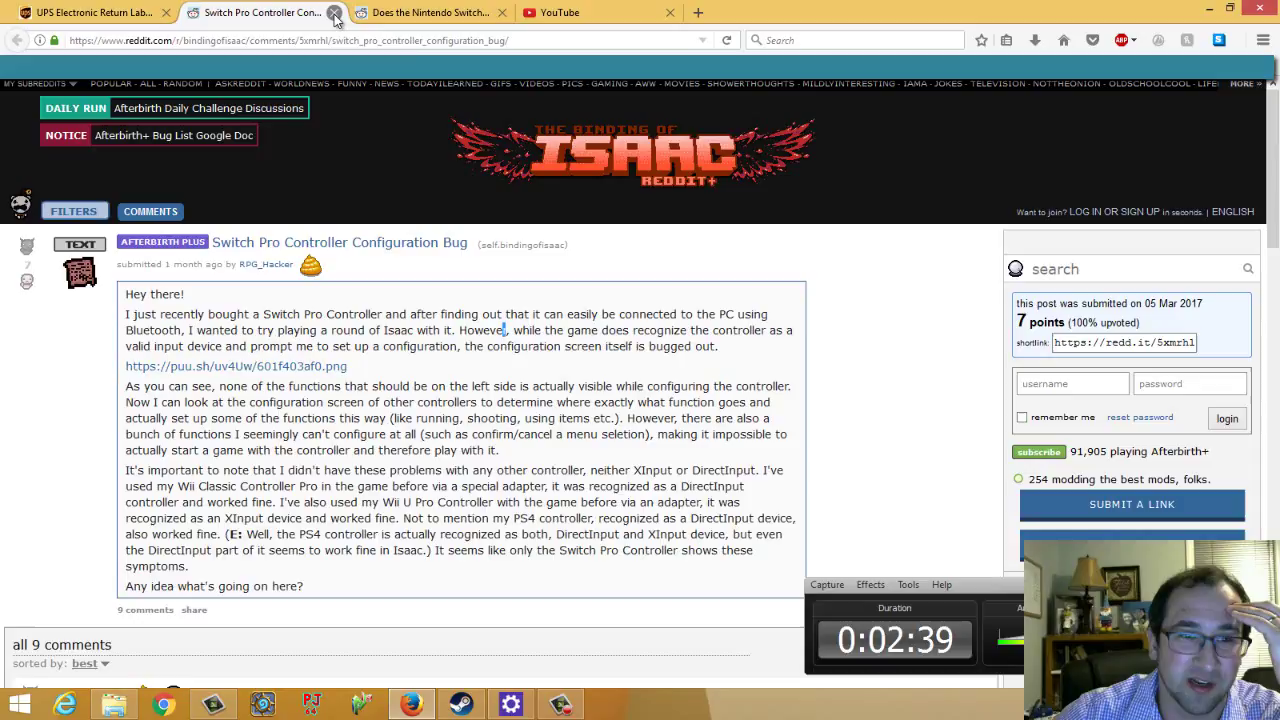
left_click(390, 11)
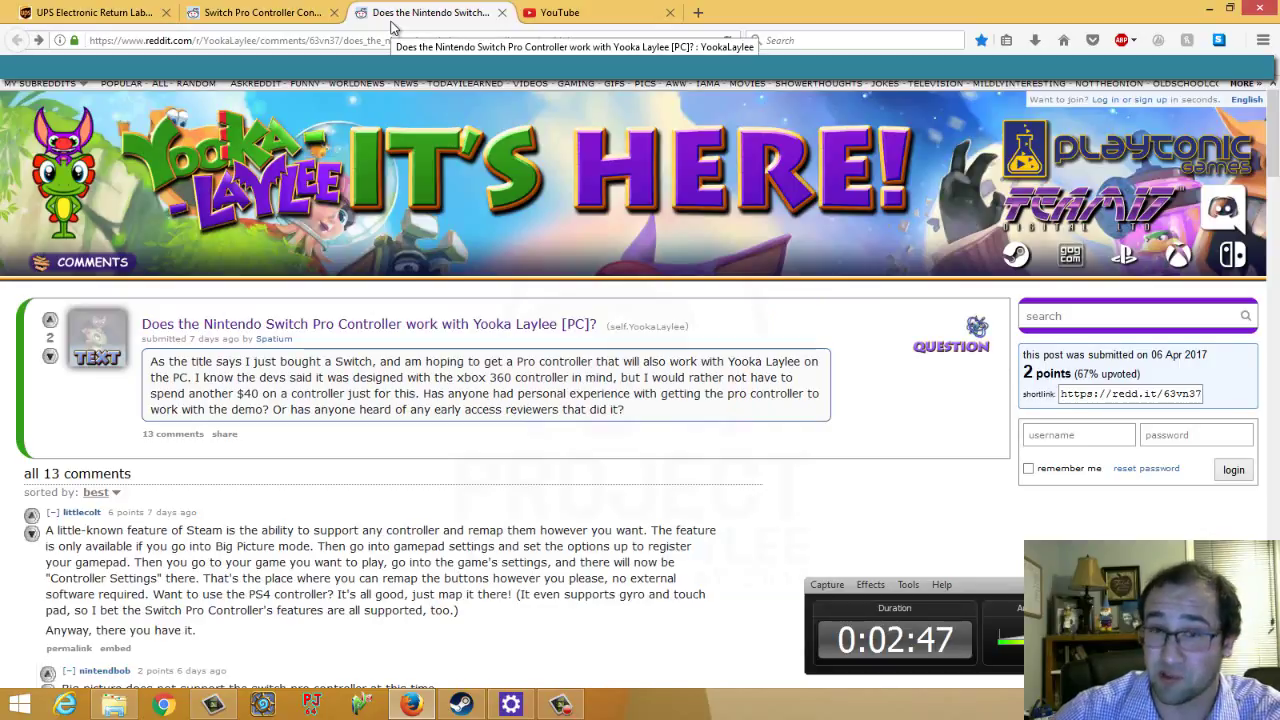
- Switch to the YouTube Studio video edit tab, then launch x360ce_x64 from its Explorer folder
left_click(565, 14)
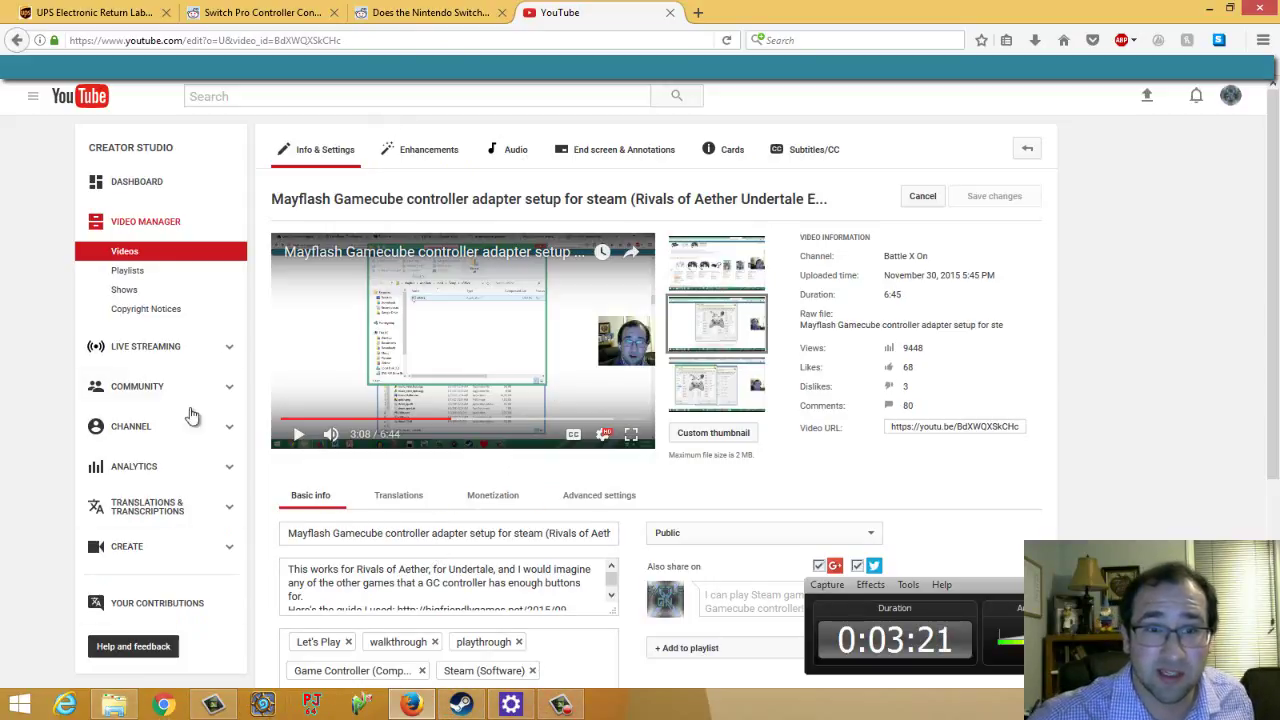
left_click(113, 705)
left_click(330, 310)
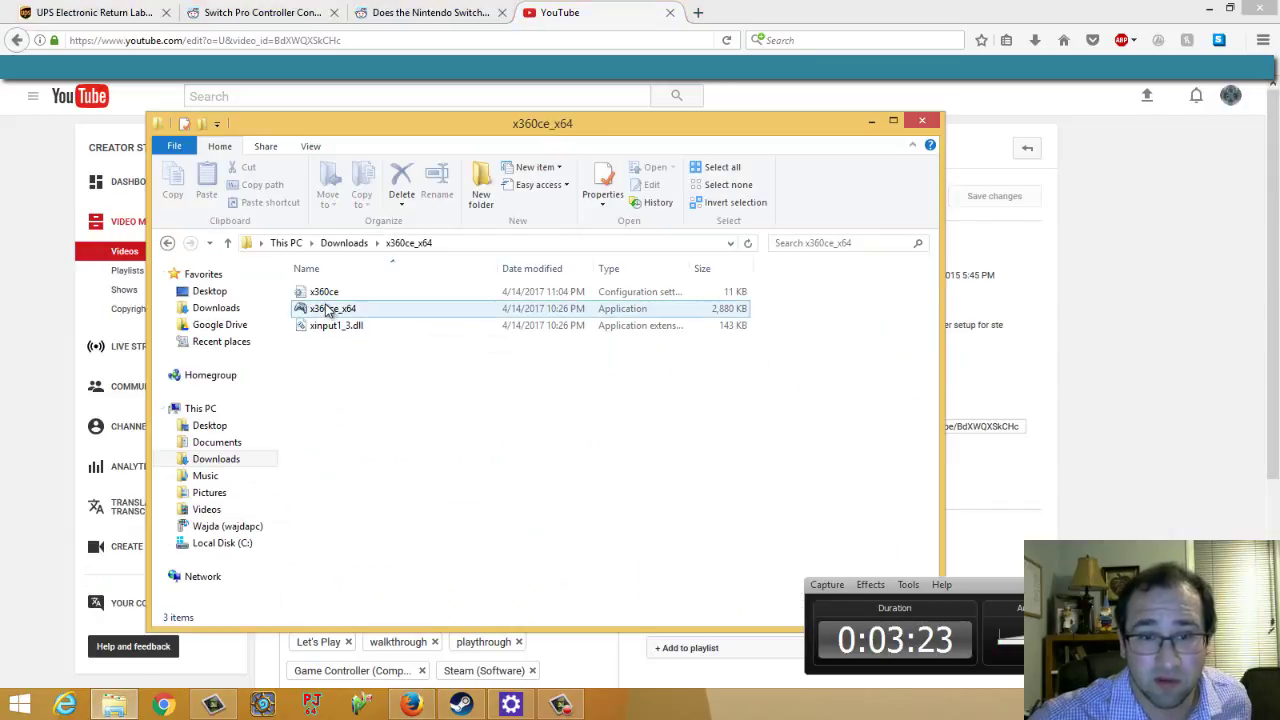
left_click(352, 326)
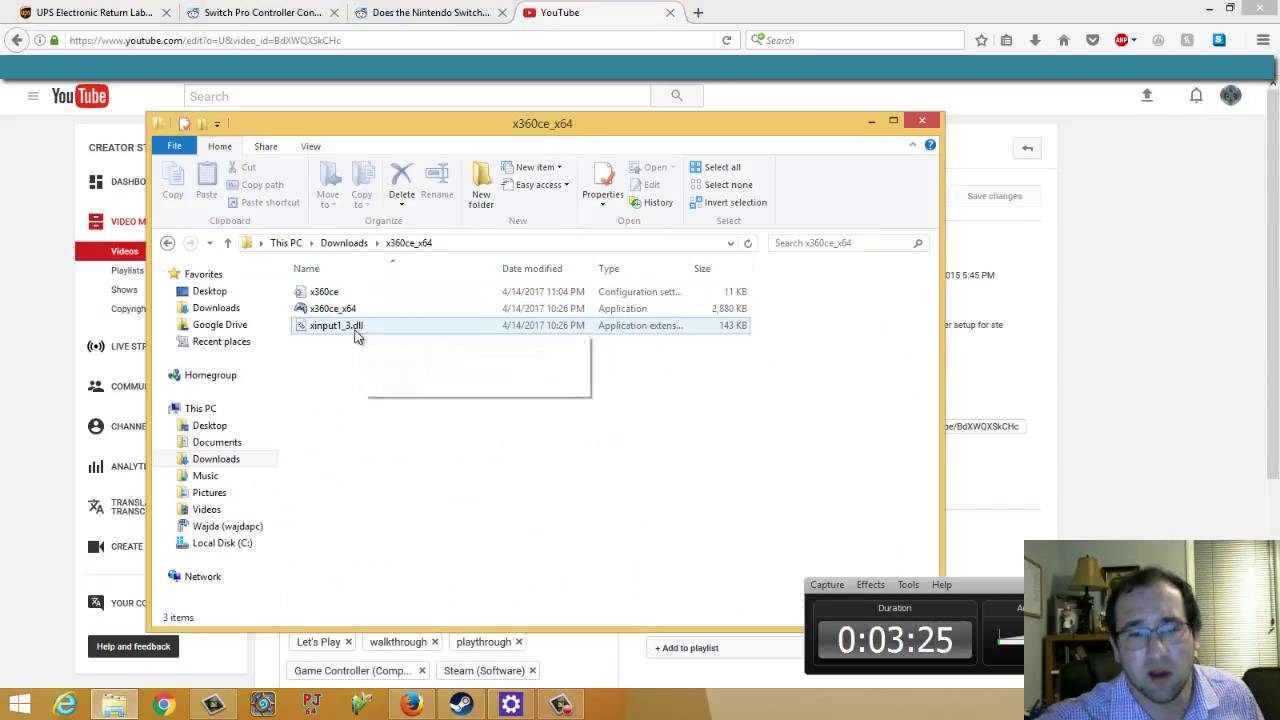
left_click(362, 310)
double_click(362, 318)
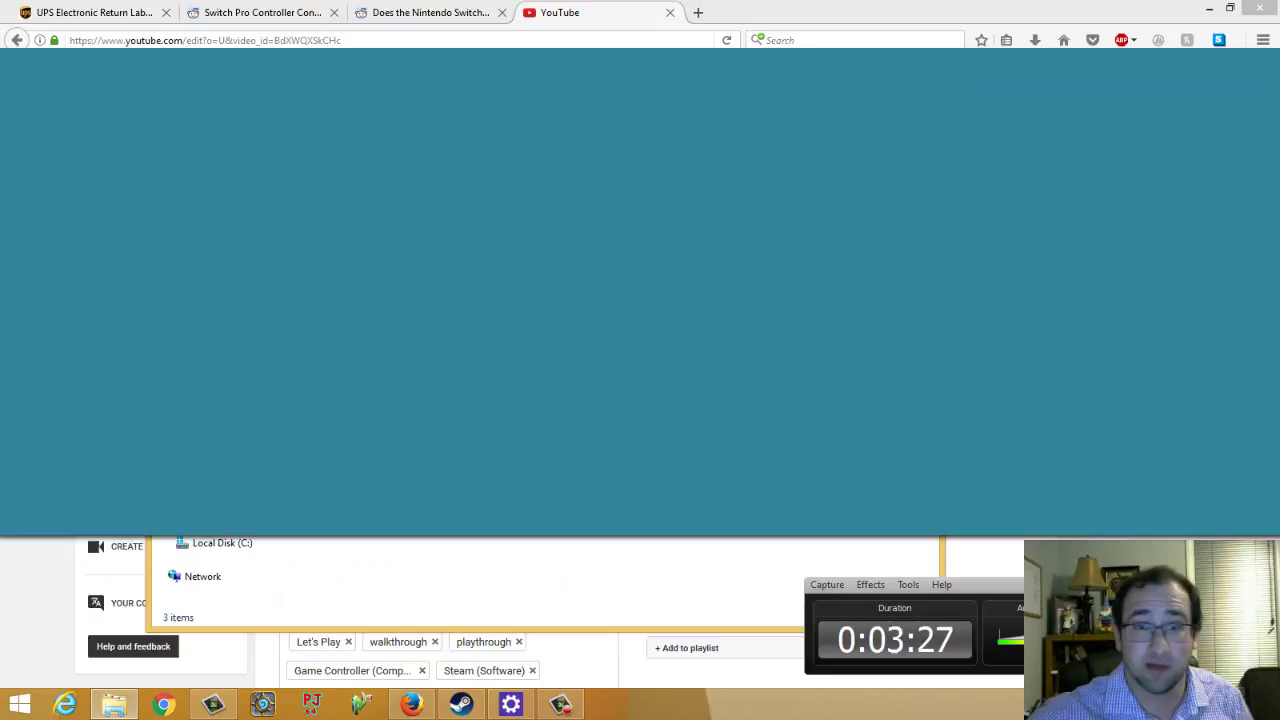
- Search Google for x360ce in a new tab, open the official site, and cancel the 64-bit zip download
left_click(698, 12)
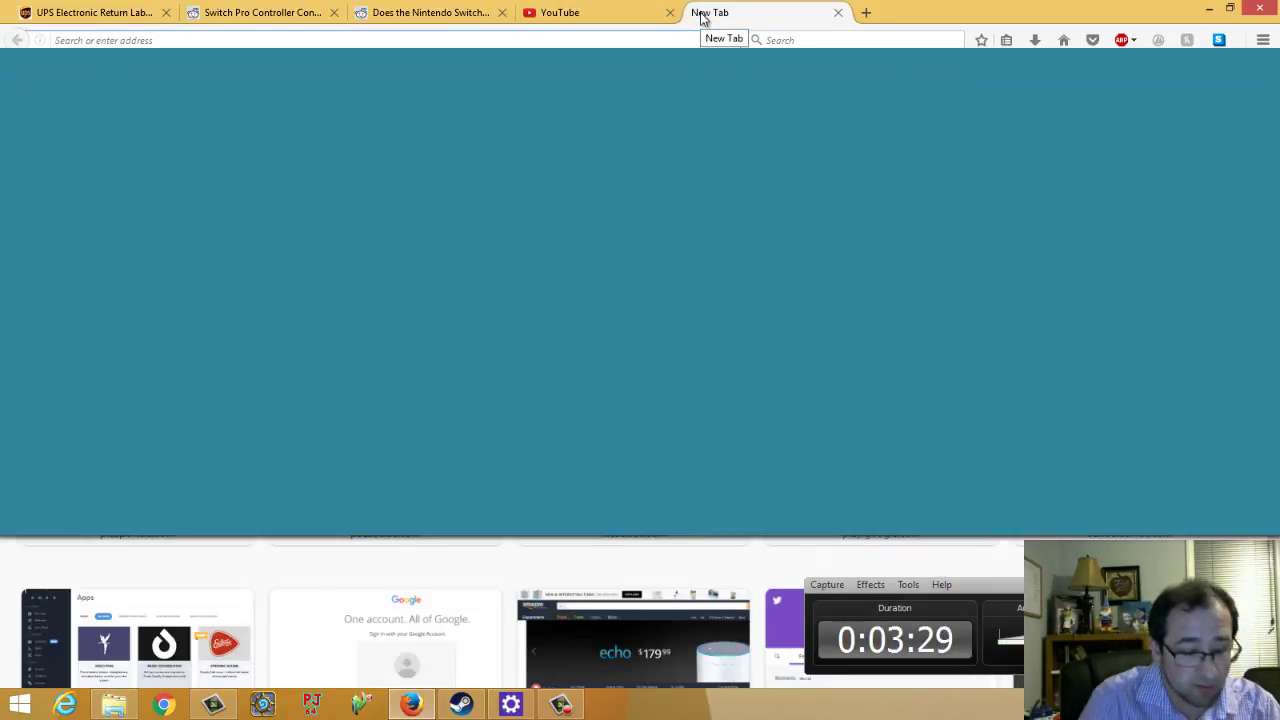
type("x360ce")
key("Return")
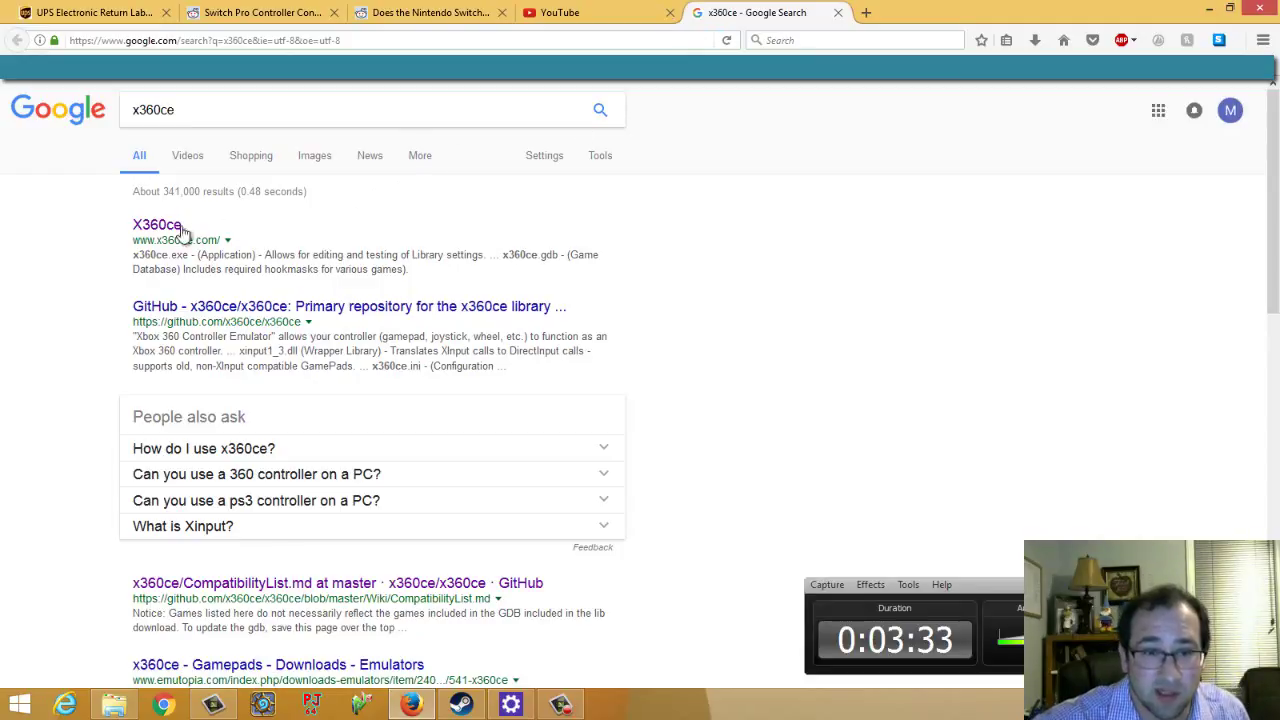
left_click(170, 230)
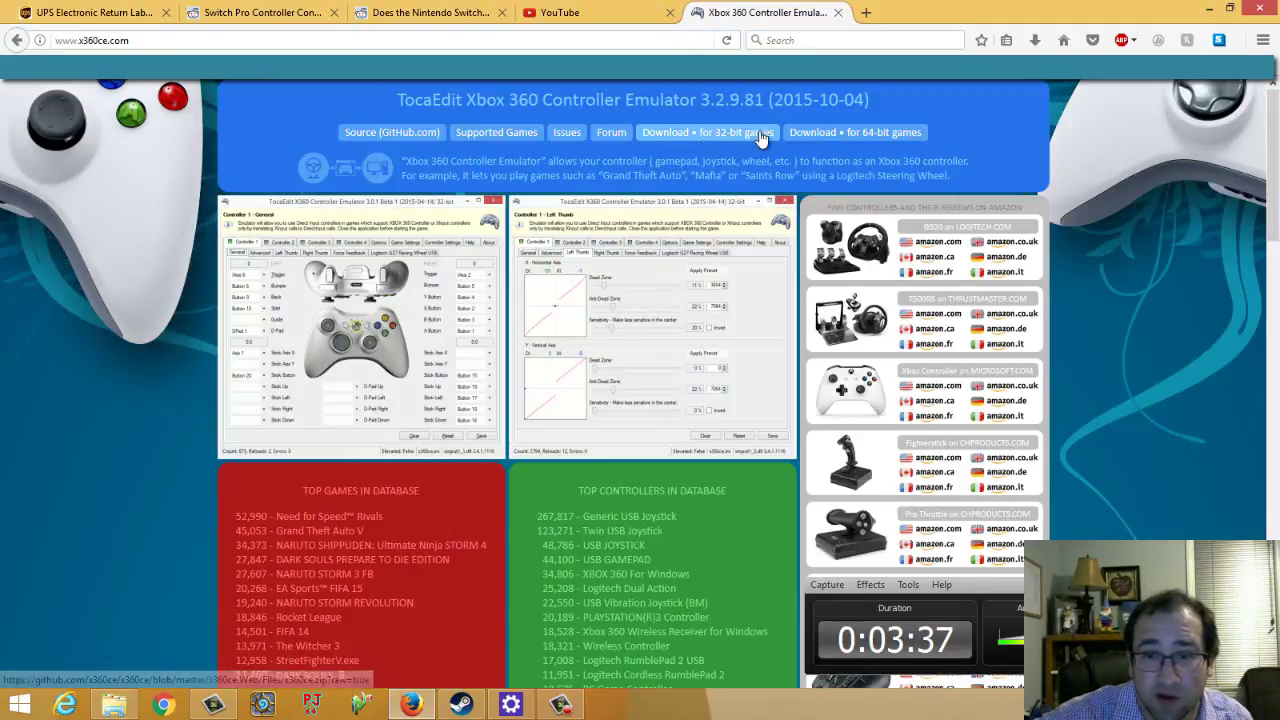
left_click(876, 140)
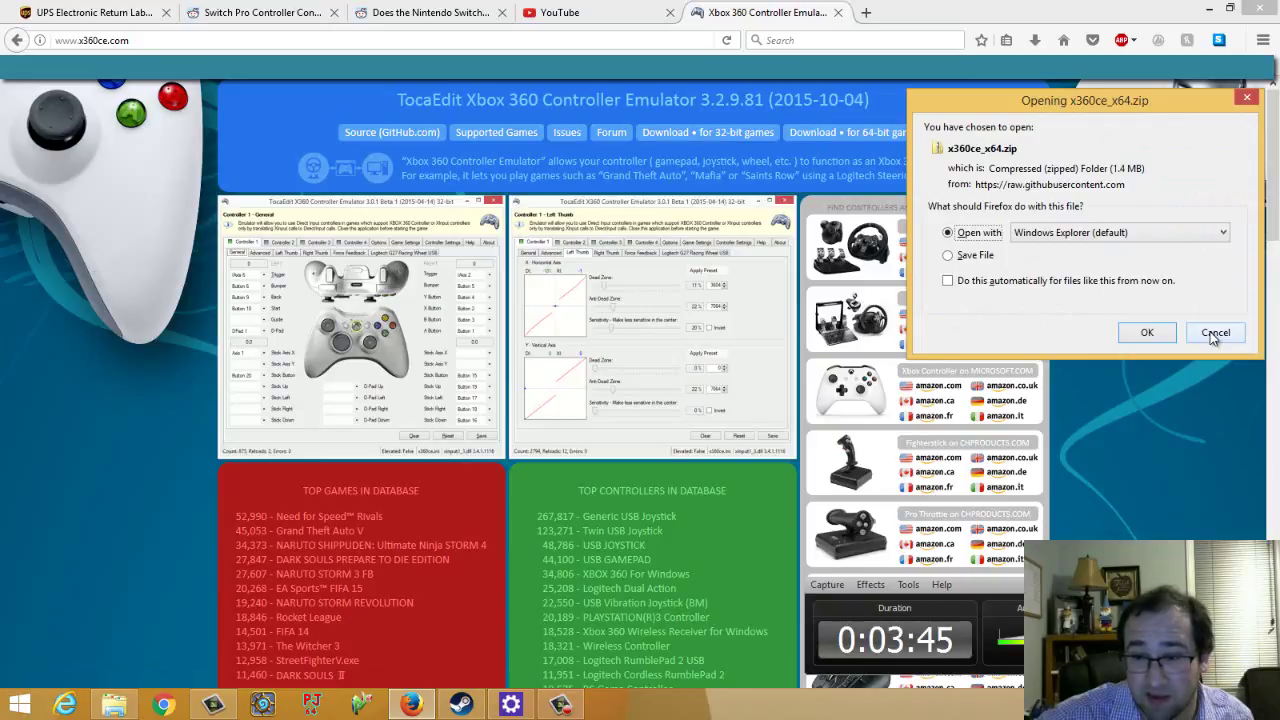
left_click(1213, 334)
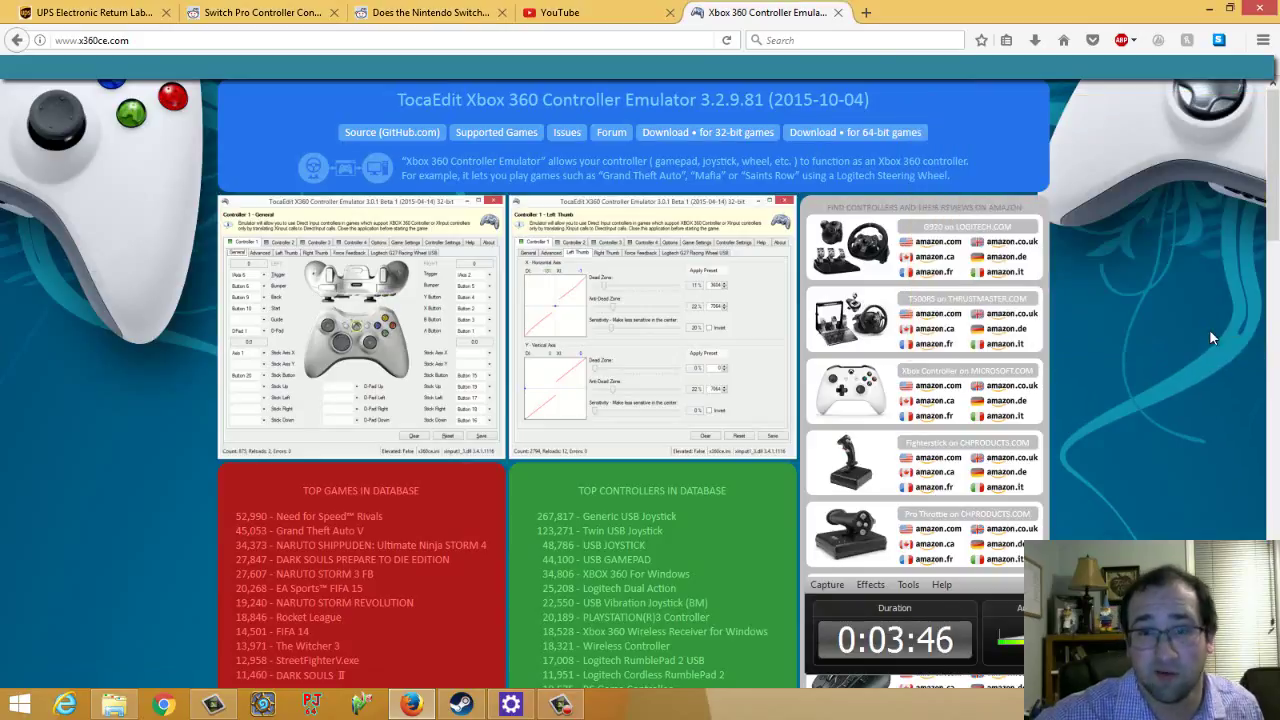
- Go to Downloads, look inside the x360ce_x64 zip, and return to Downloads
left_click(113, 706)
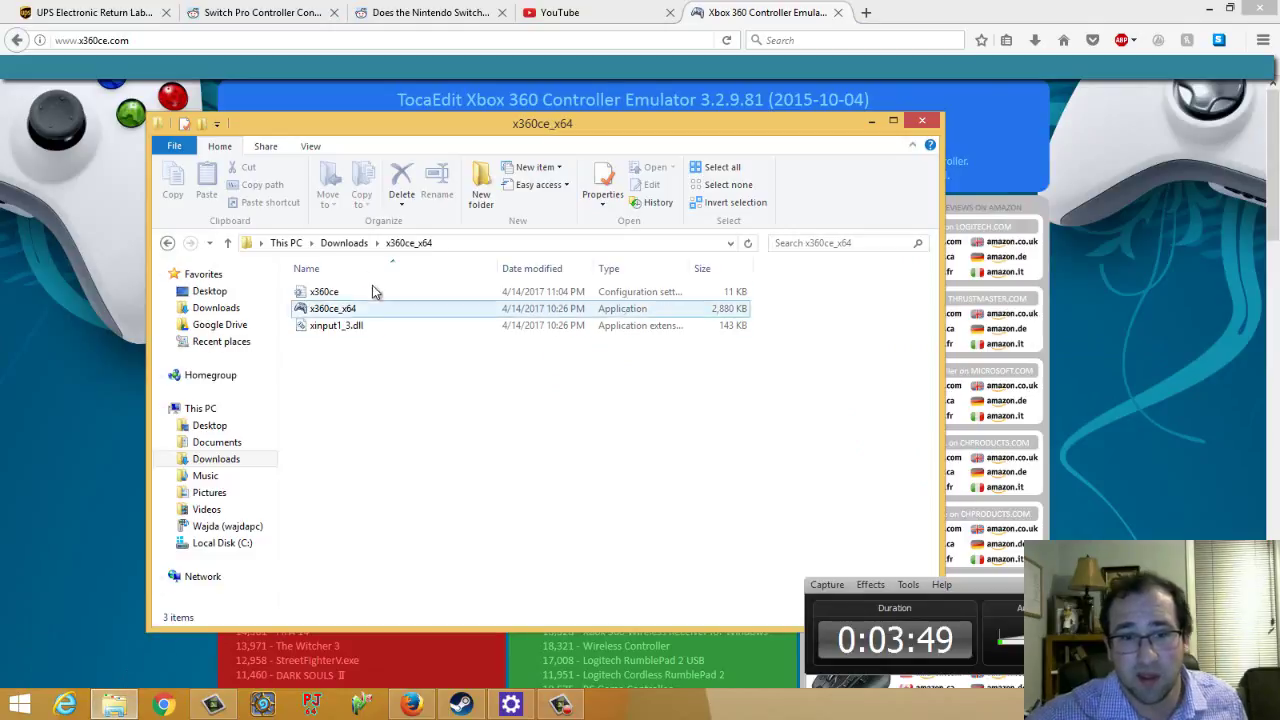
left_click(343, 247)
double_click(337, 355)
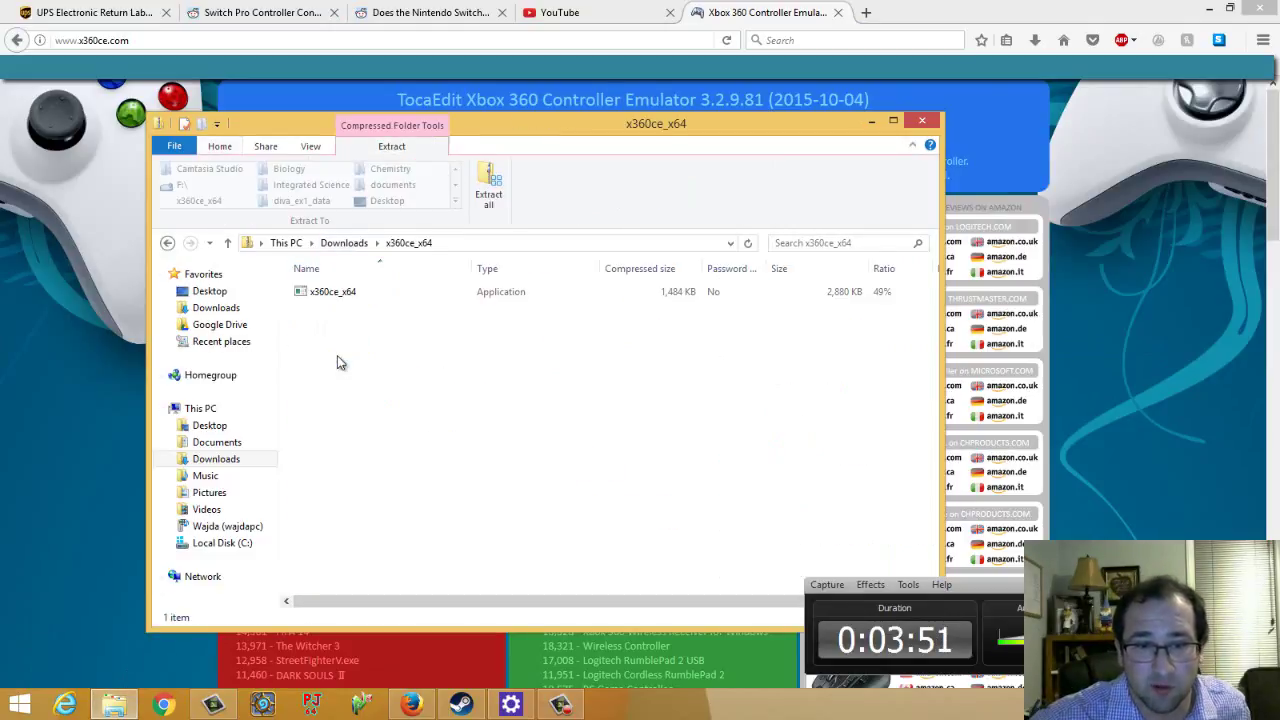
left_click(340, 300)
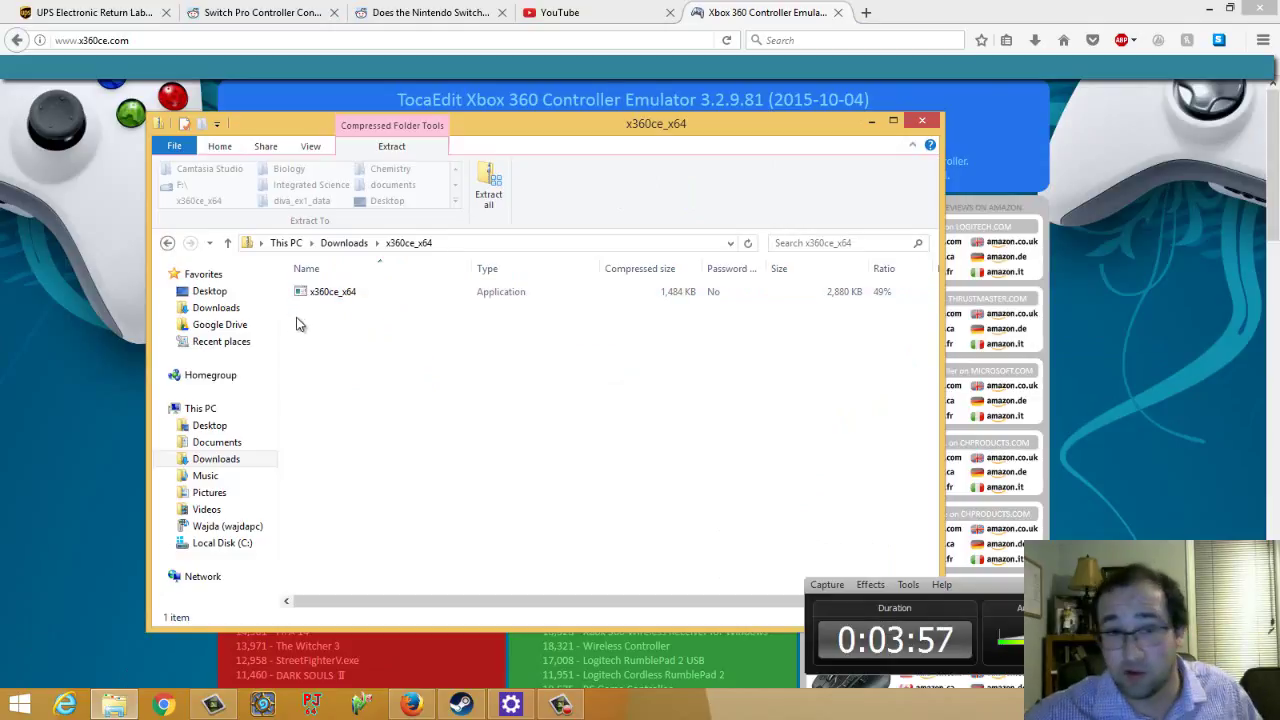
left_click(168, 246)
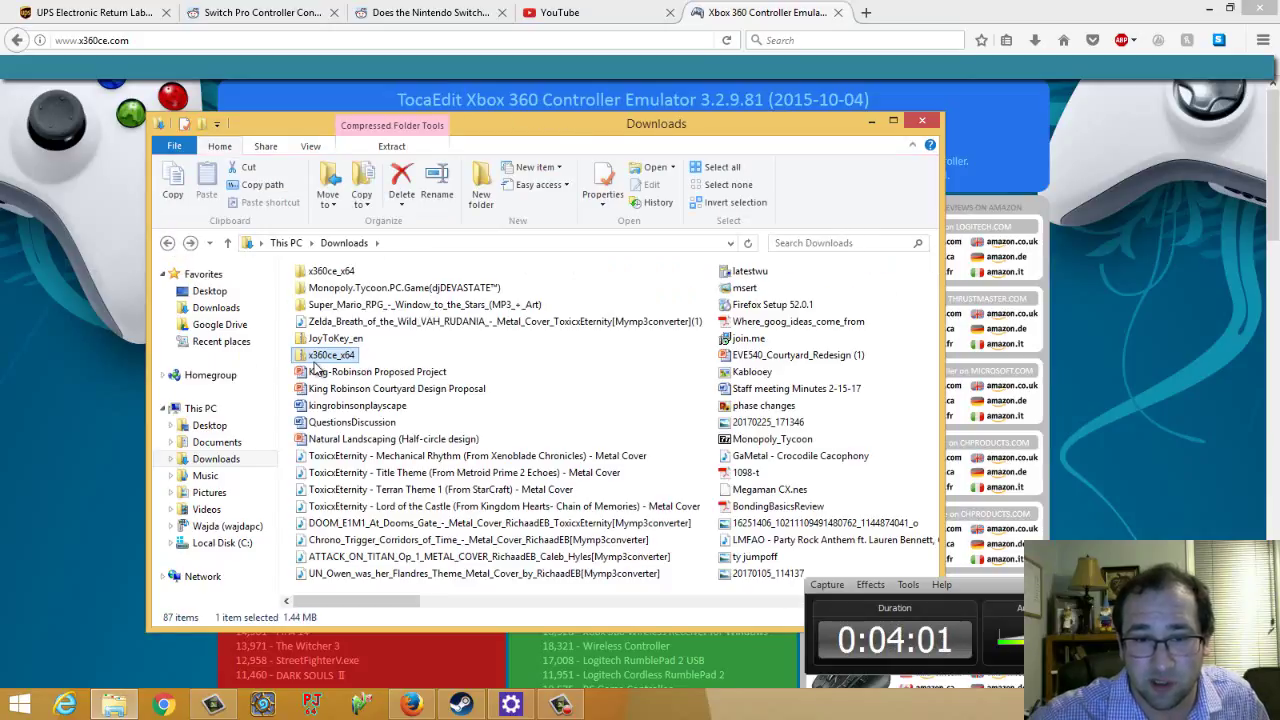
- Open the extracted x360ce_x64 folder and check the x360ce_x64 and xinput1_3.dll file details
double_click(335, 272)
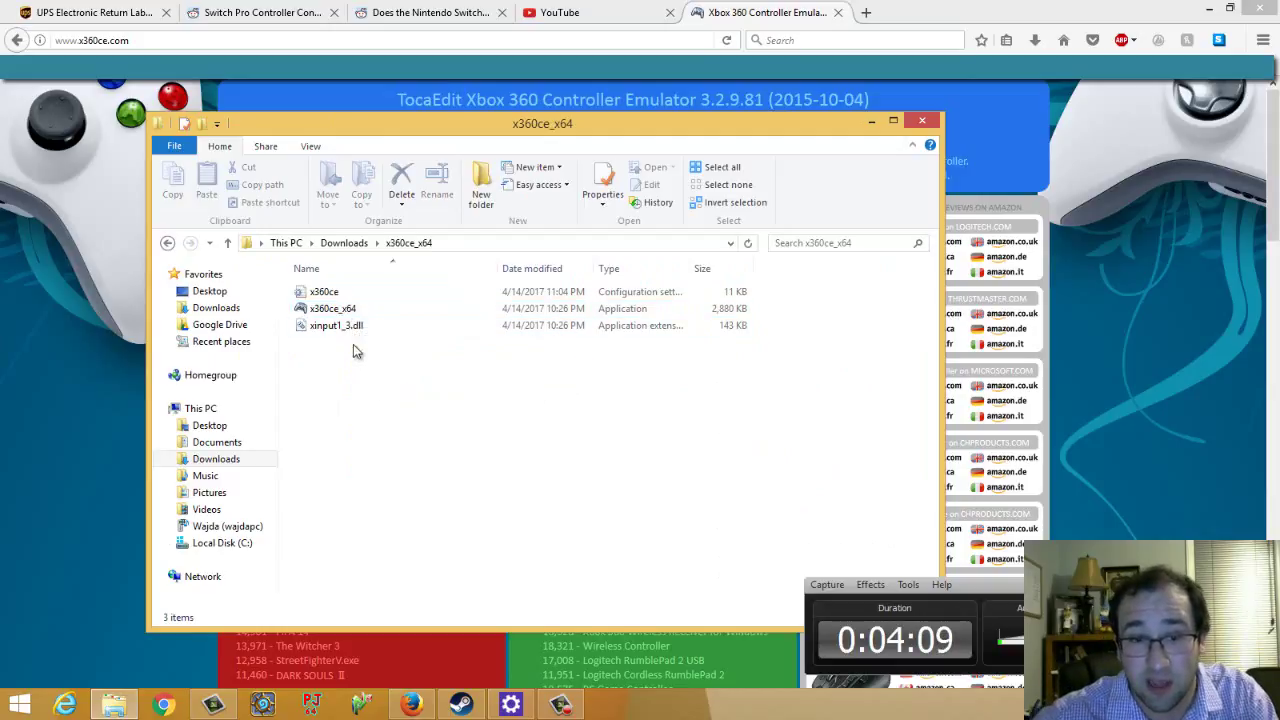
left_click(362, 330)
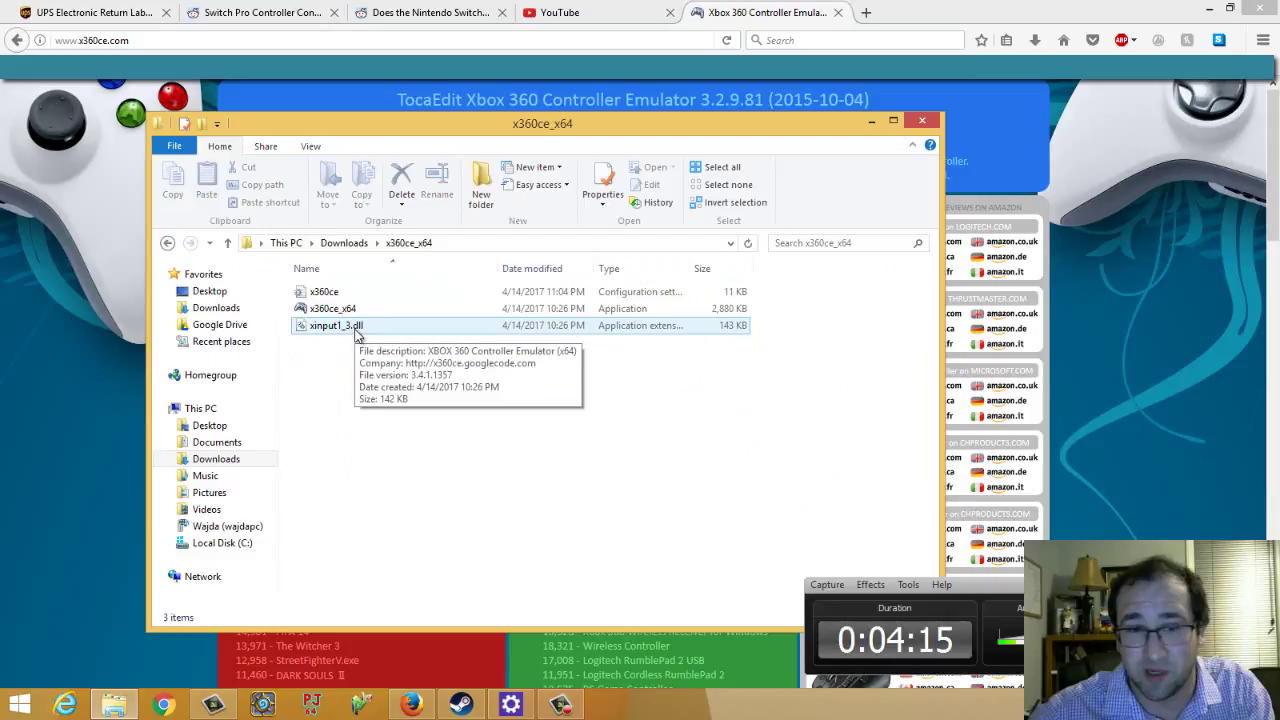
left_click(340, 309)
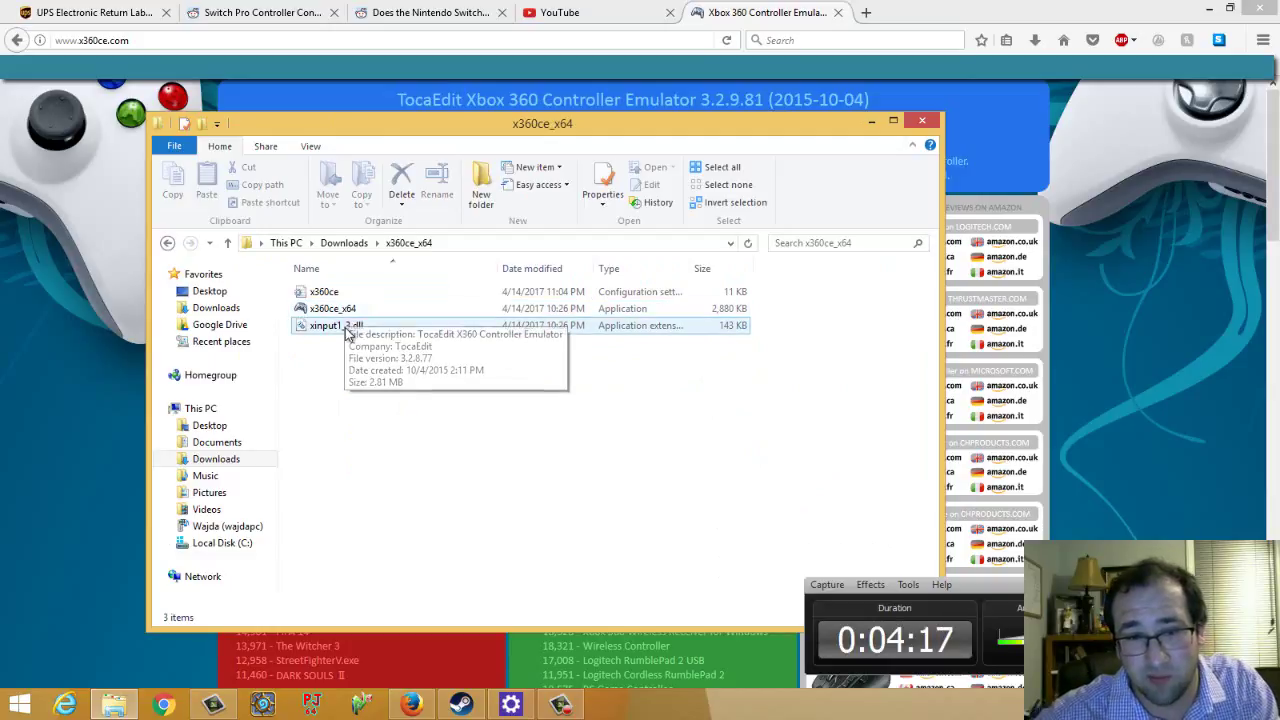
left_click(345, 328)
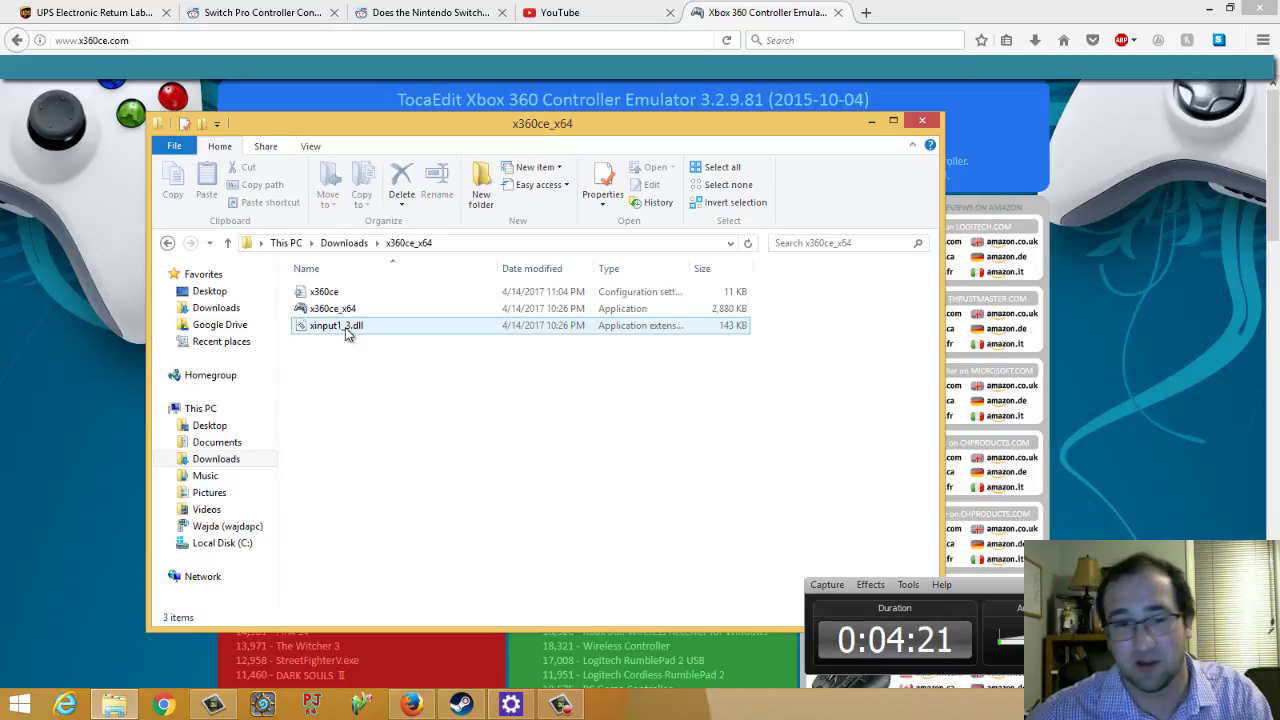
left_click(345, 311)
- Launch x360ce_x64 to show the Pro Controller's live Controller 1 mapping
double_click(345, 311)
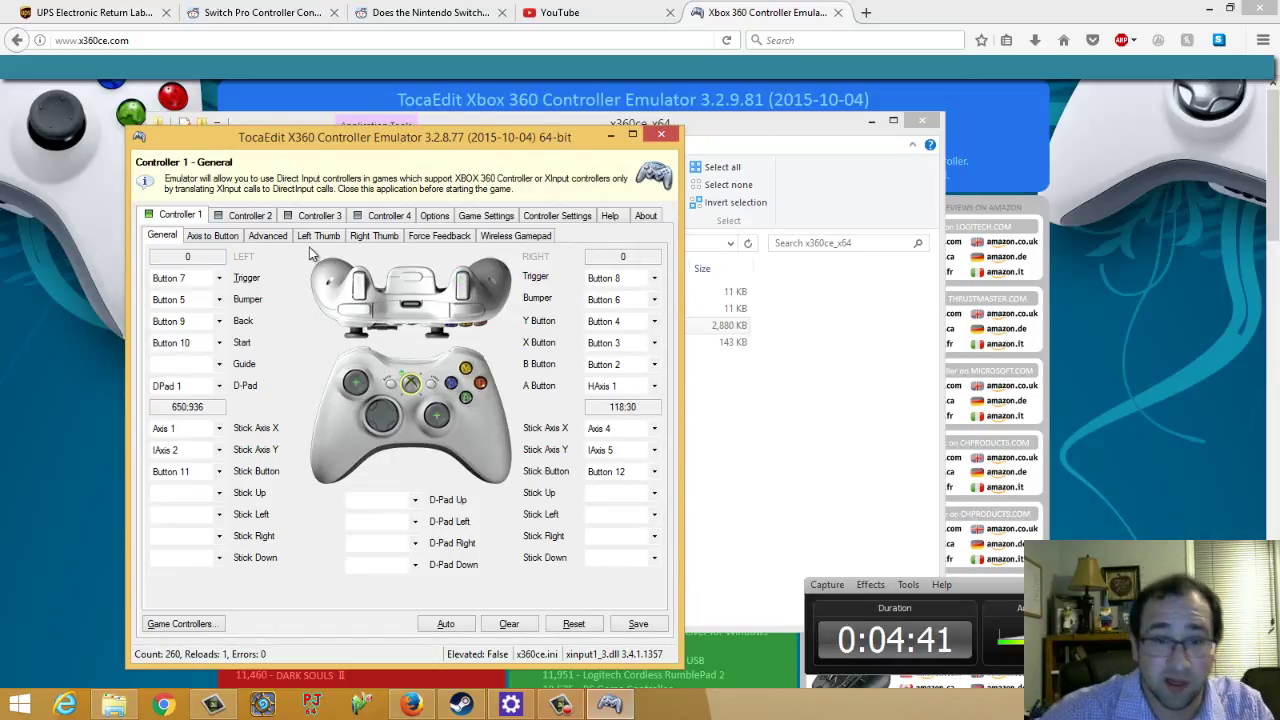
- Check Game Settings lists Steam.exe and x360ce_x64.exe as enabled, glancing at Controller Settings
left_click(492, 216)
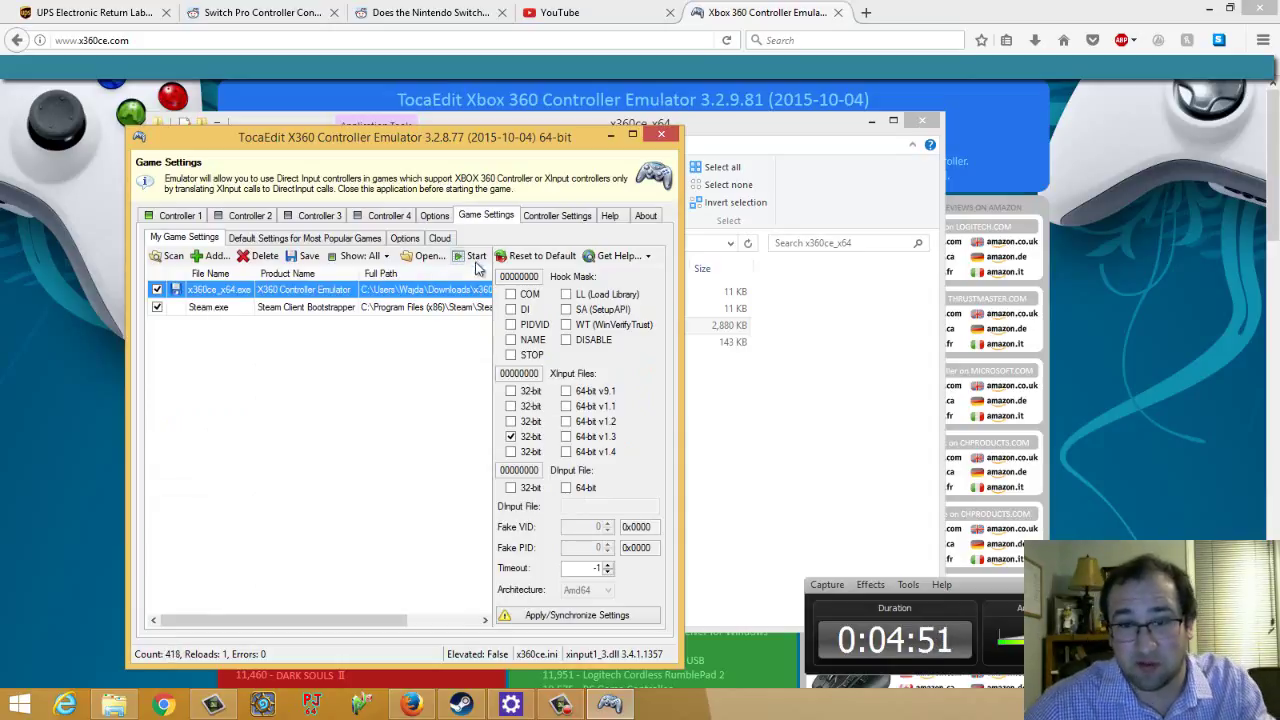
left_click(225, 312)
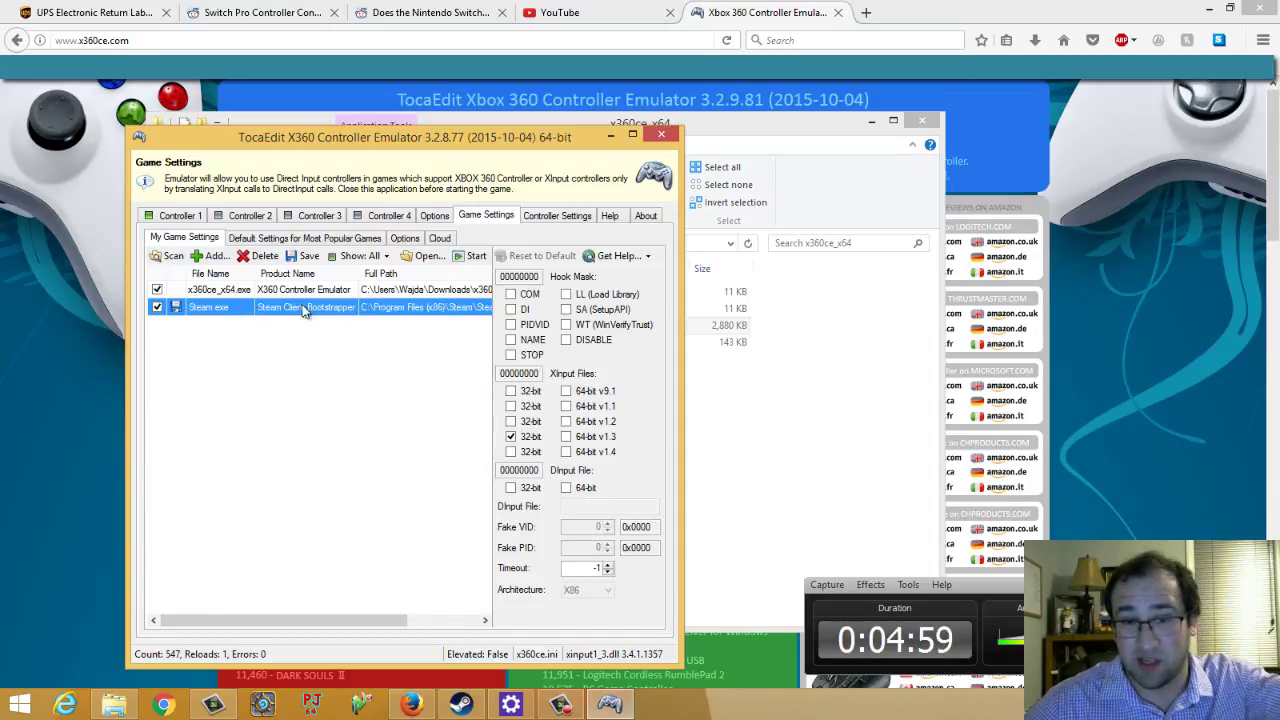
left_click(557, 216)
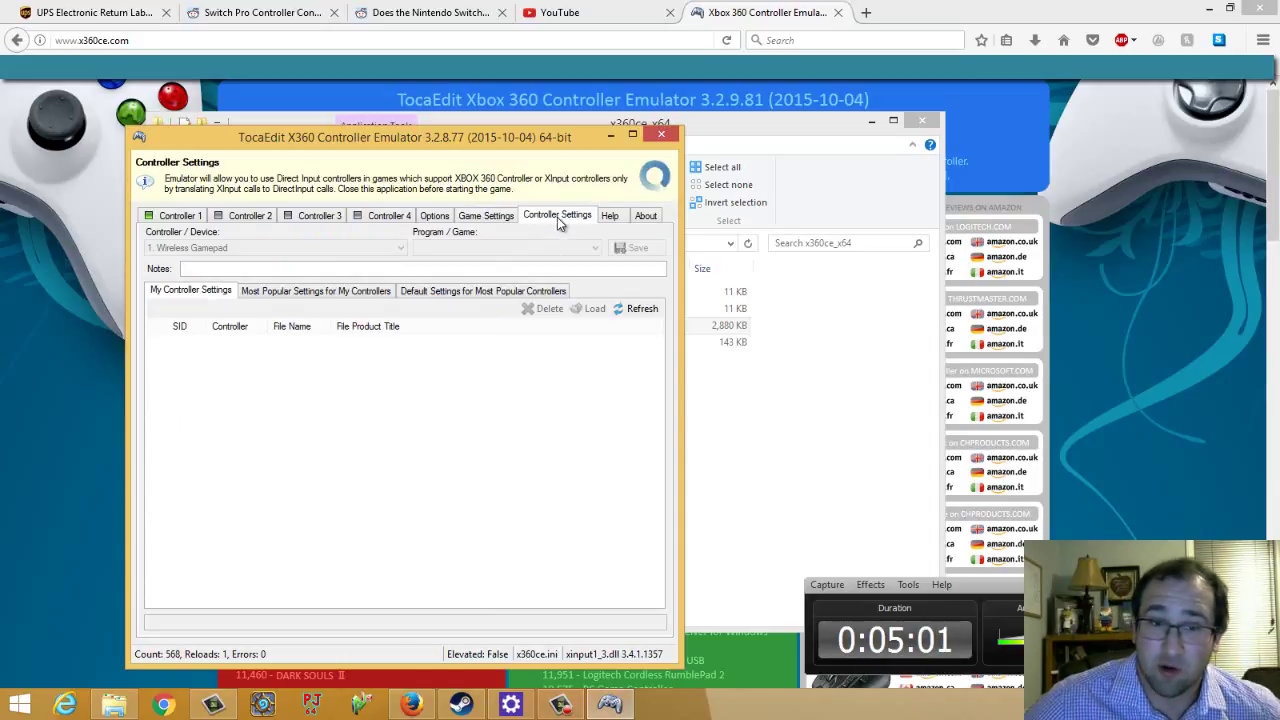
left_click(465, 218)
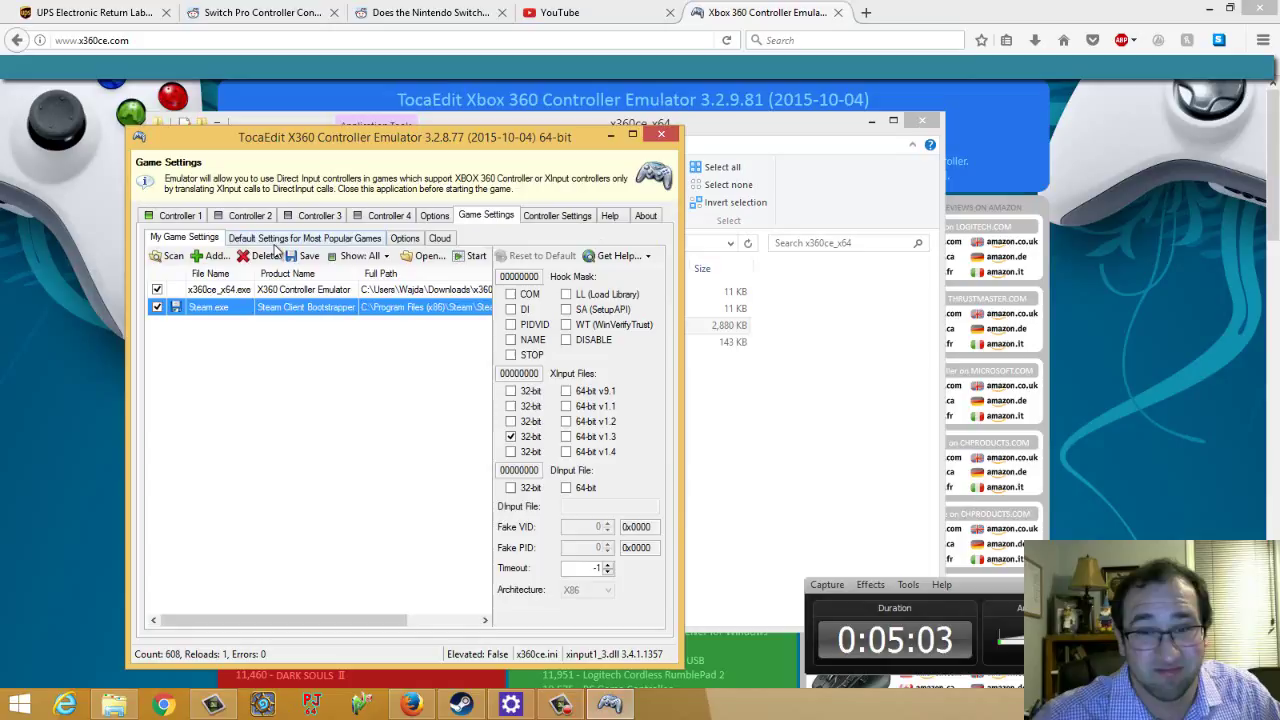
- Close x360ce and the x360ce_x64 folder window, then bring Steam Big Picture forward
left_click(176, 217)
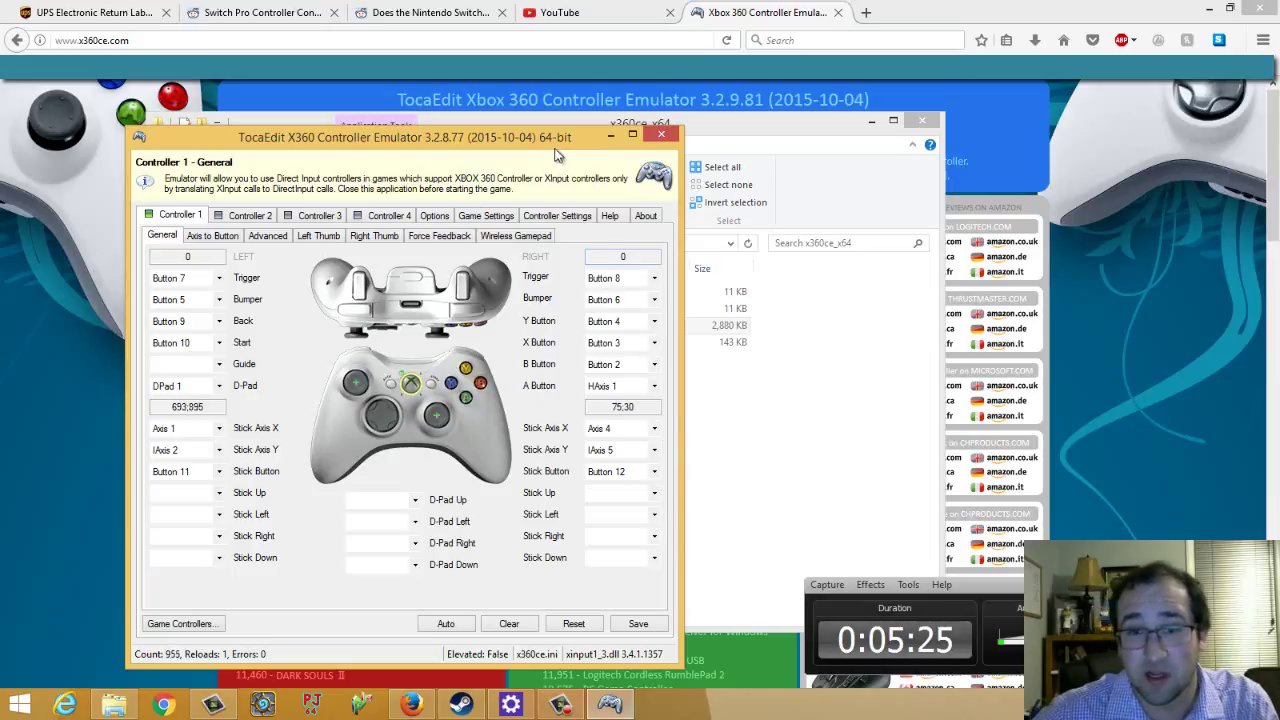
left_click(663, 136)
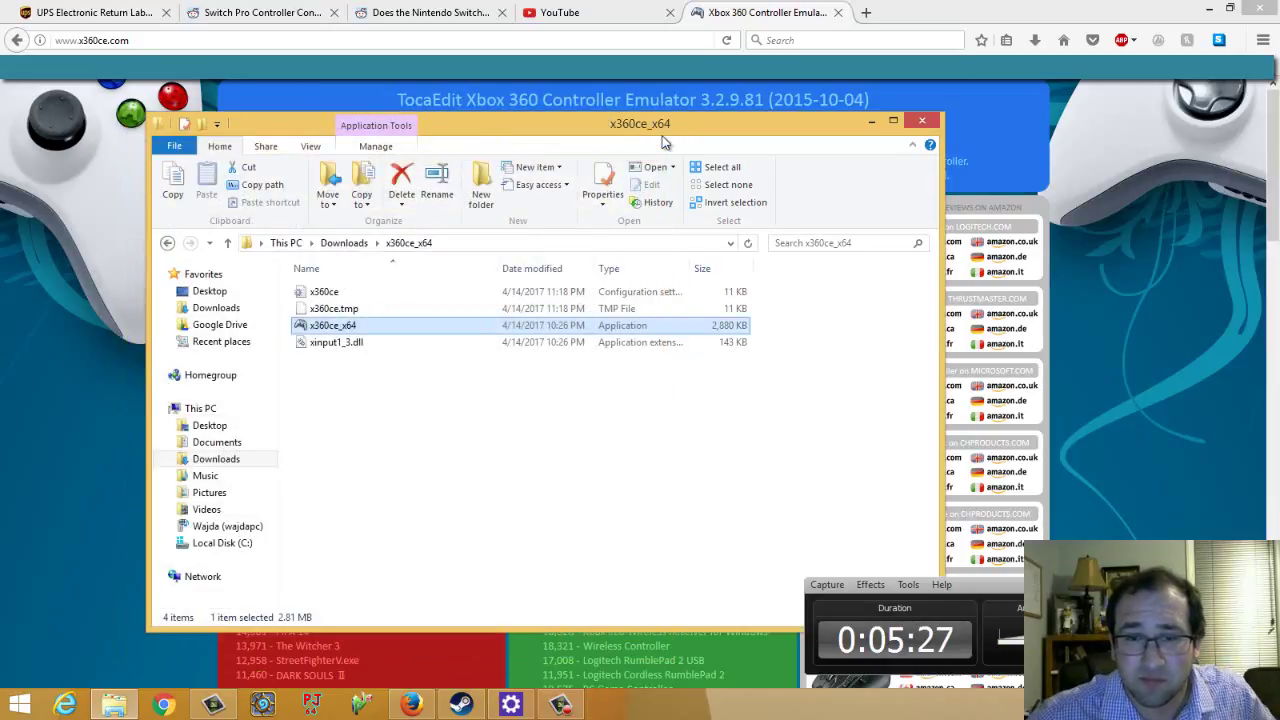
left_click(920, 121)
left_click(466, 710)
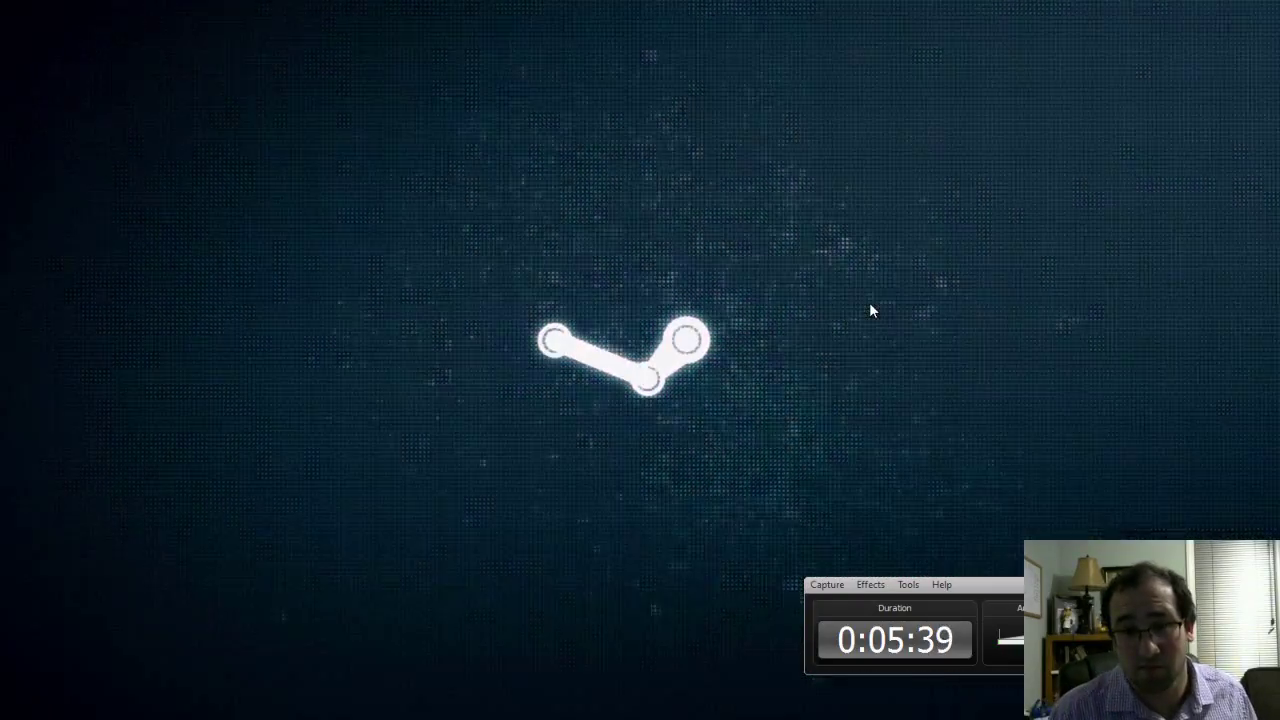
- Open Big Picture Settings > Controller Settings, showing the Switch Pro Controller as Generic X-Input
key("Left")
key("Right")
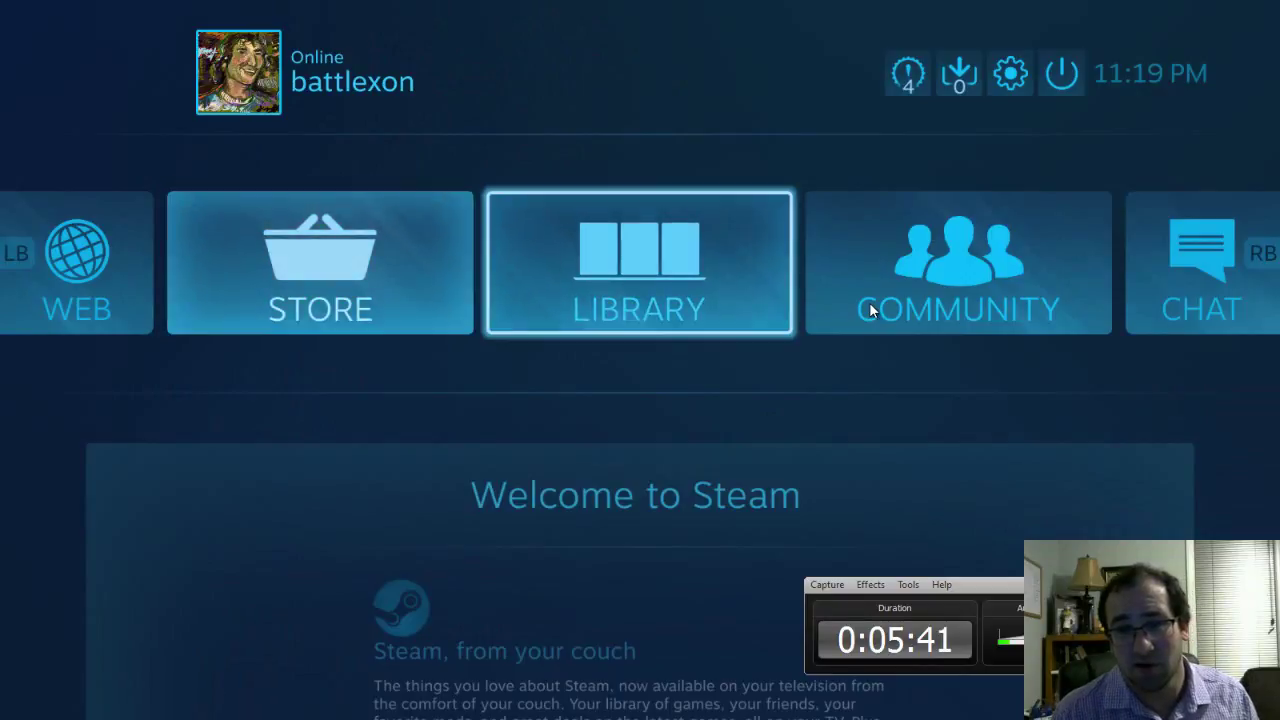
key("Down")
key("Up")
key("Left")
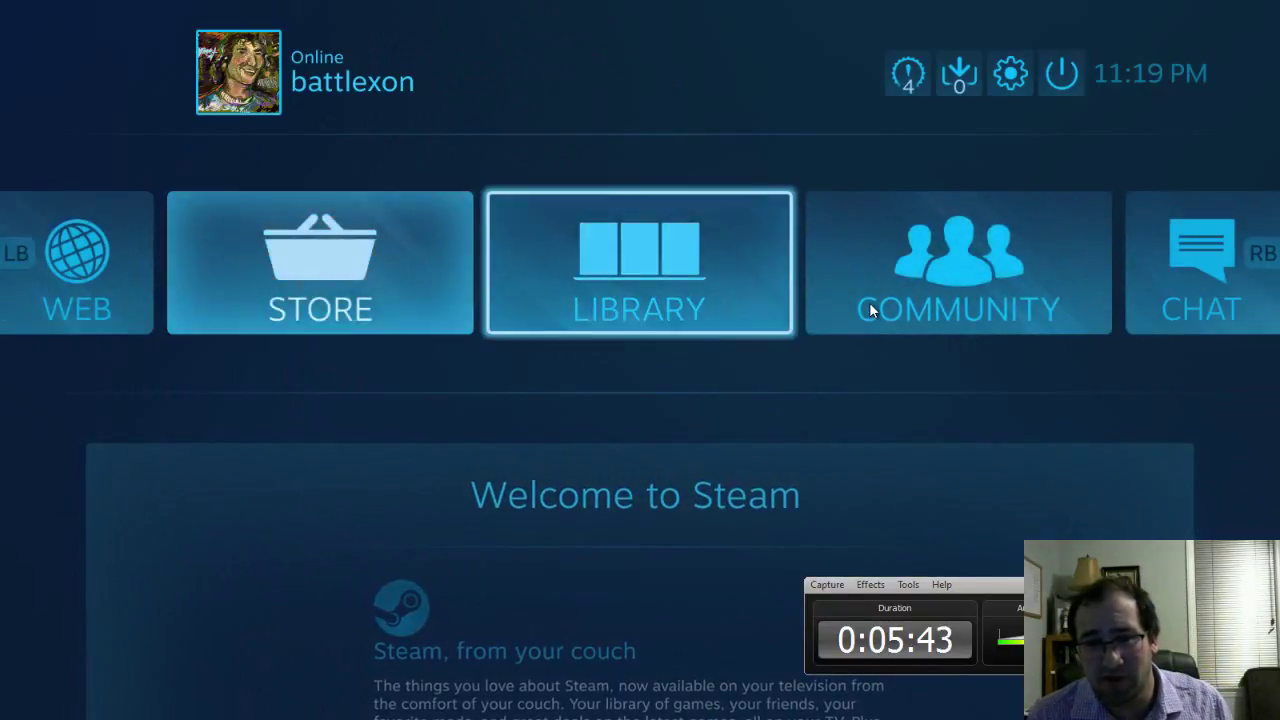
key("Right")
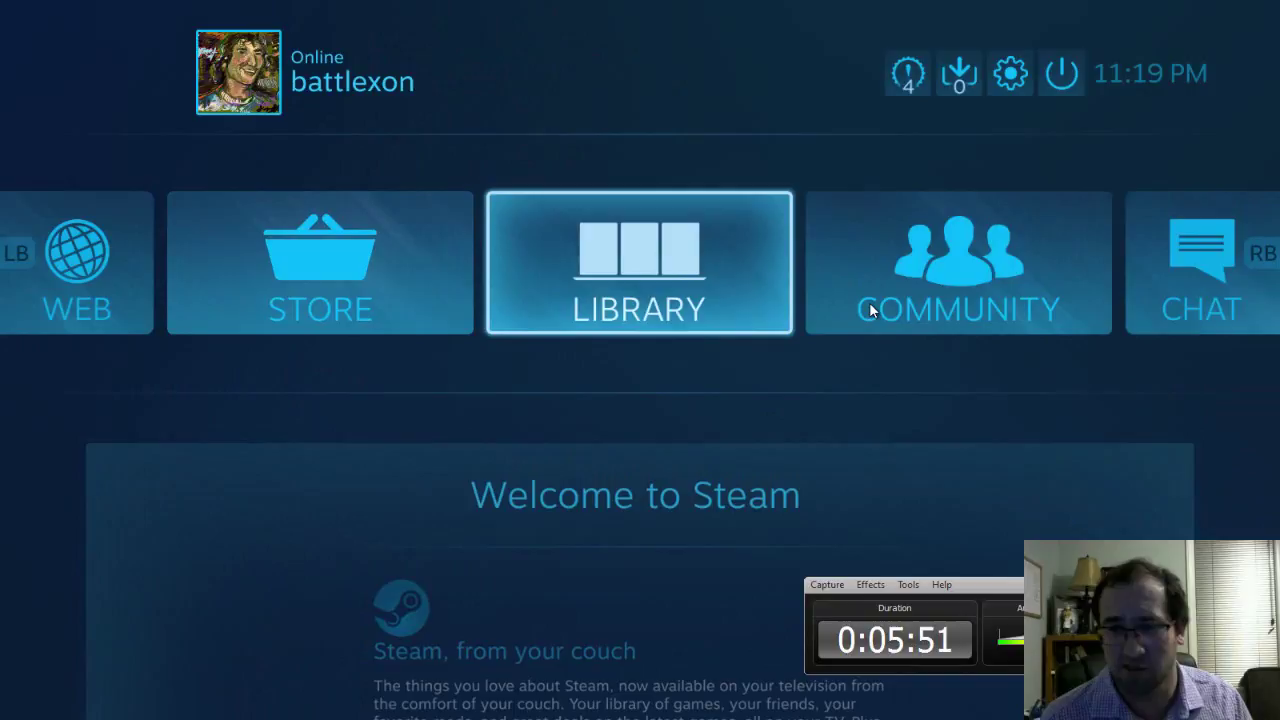
key("Up")
key("Return")
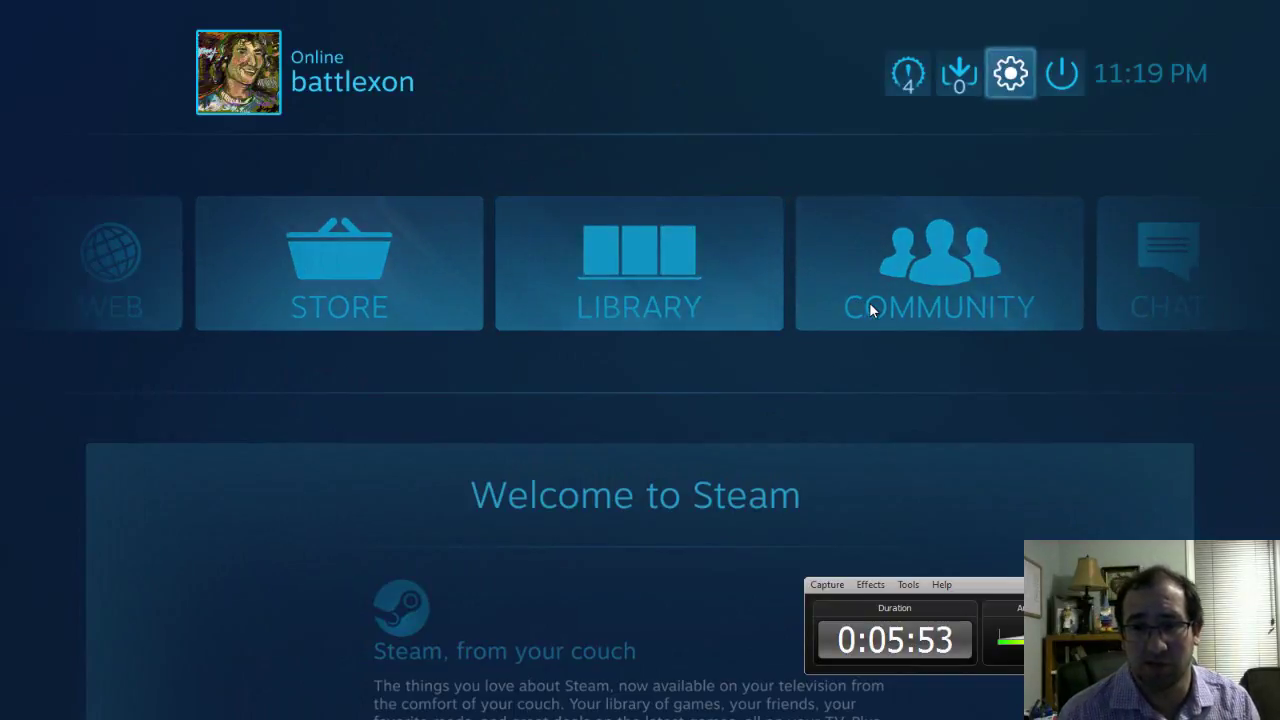
key("Down")
key("Down")
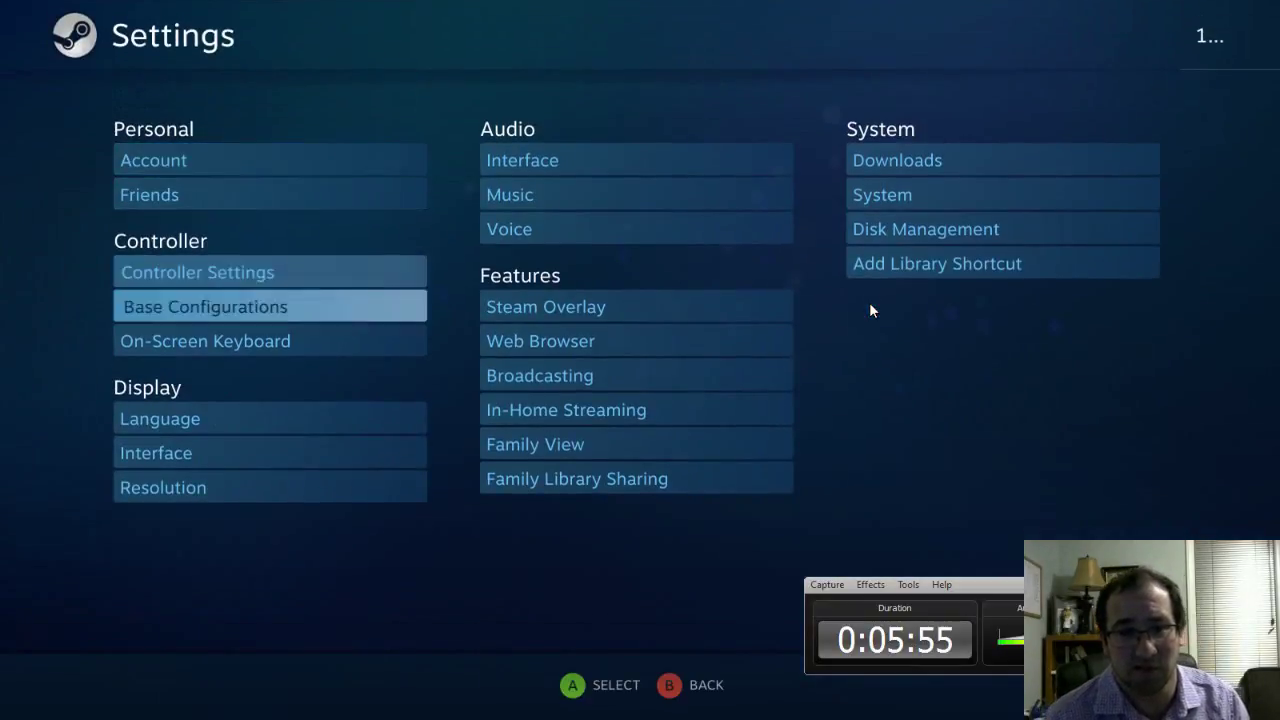
key("Return")
key("Down")
key("Down")
key("Down")
key("Down")
key("Down")
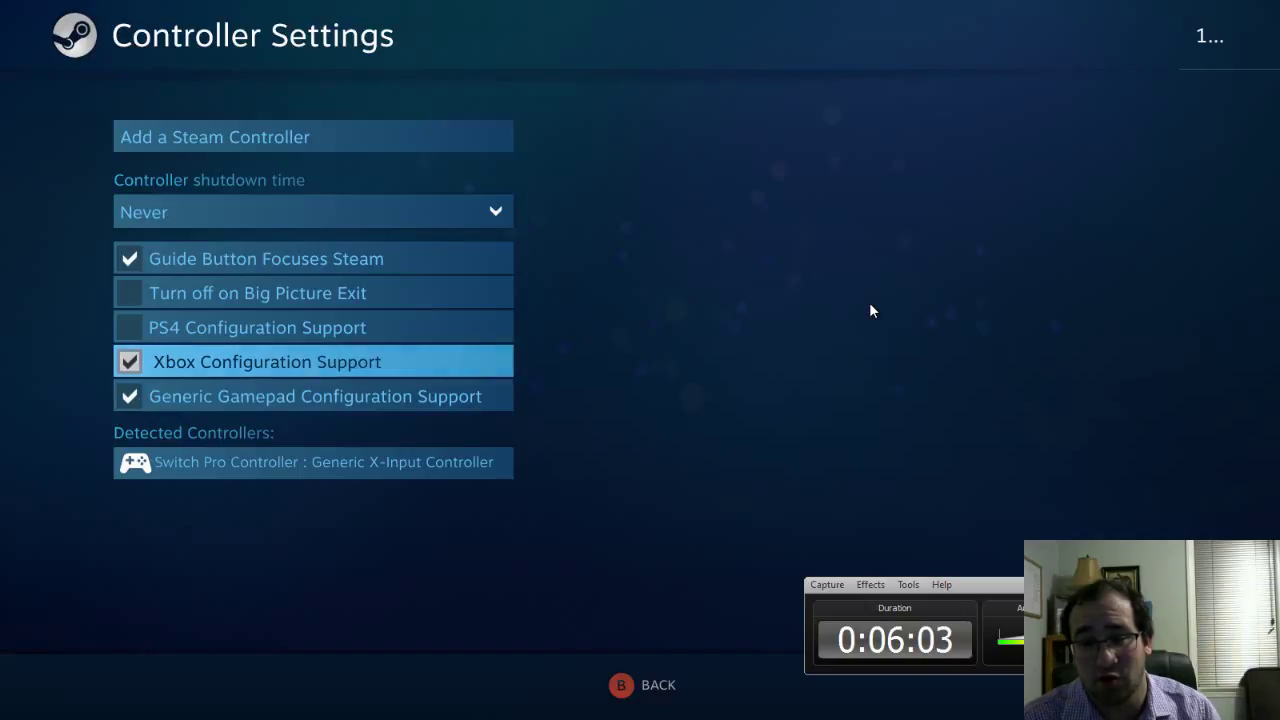
key("Up")
key("Down")
key("Down")
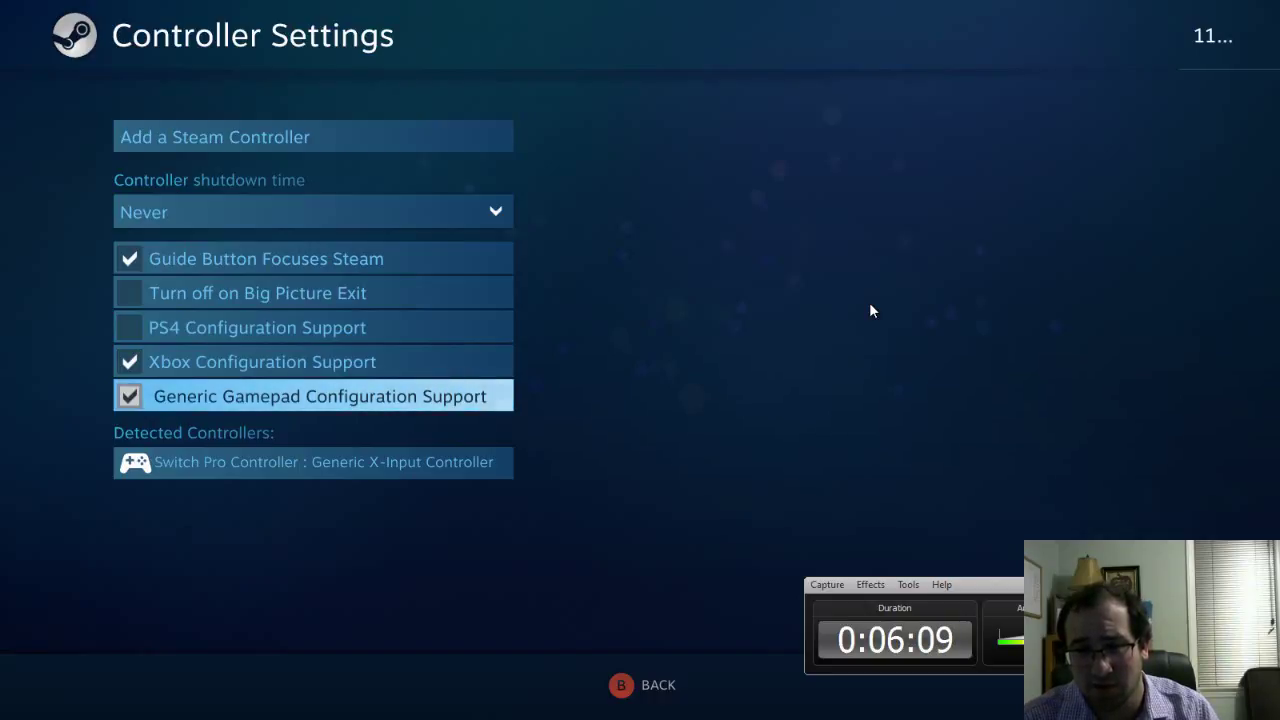
key("Up")
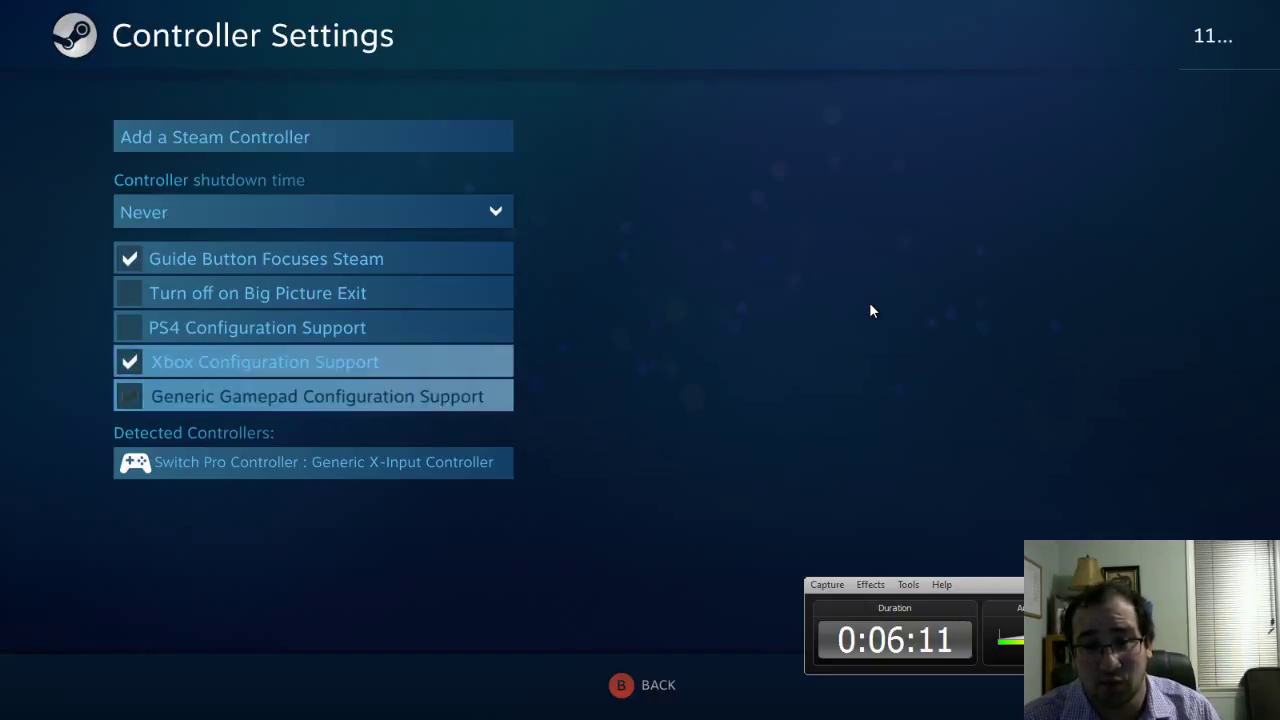
key("Down")
key("Down")
key("Right")
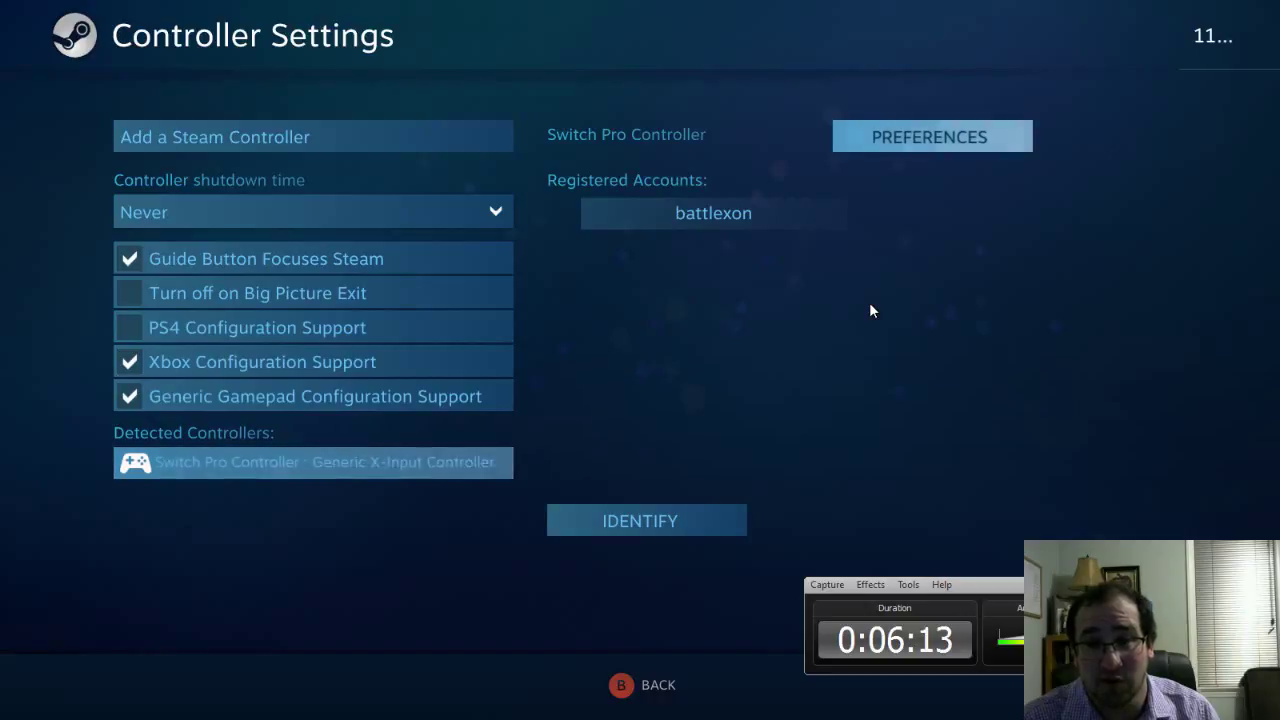
key("Return")
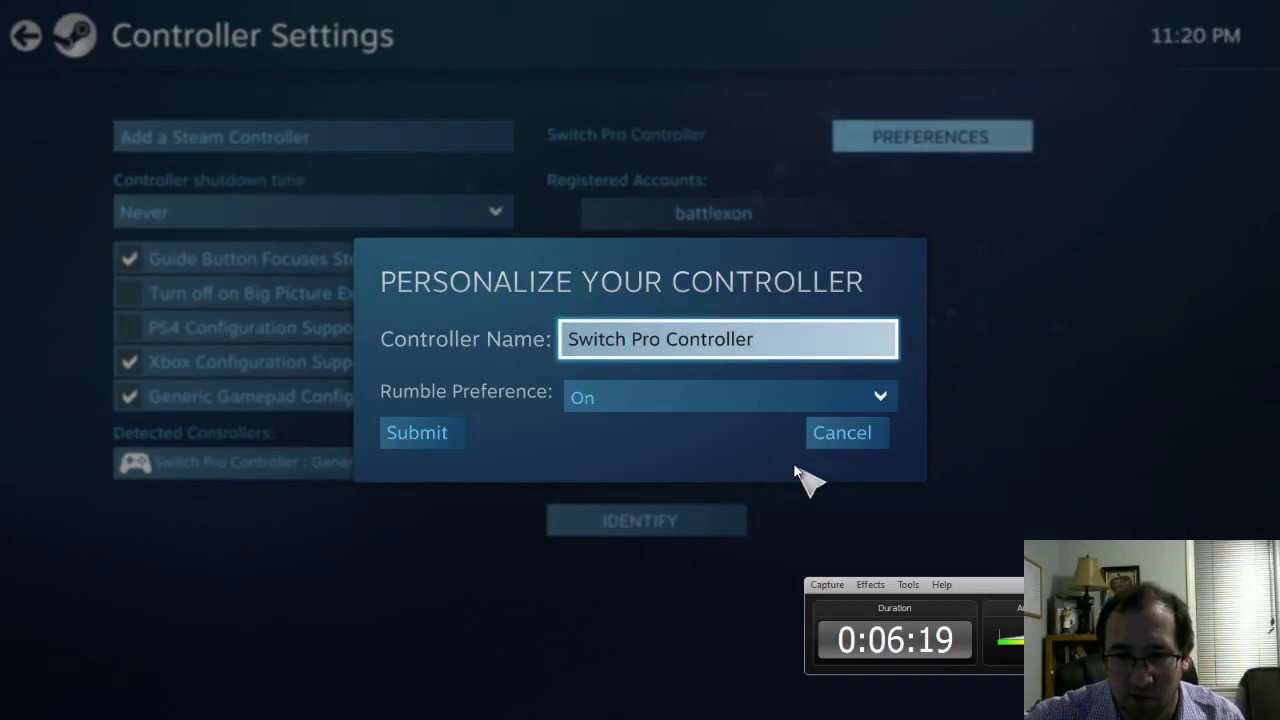
left_click(825, 440)
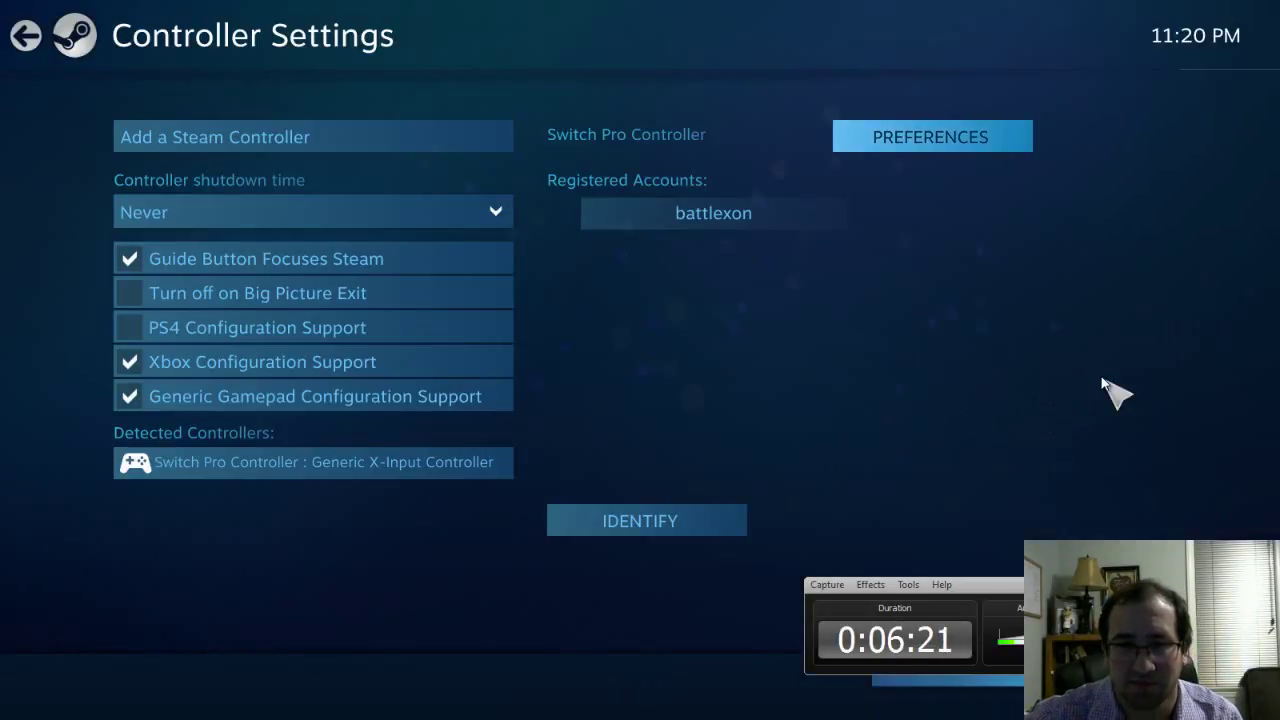
key("Down")
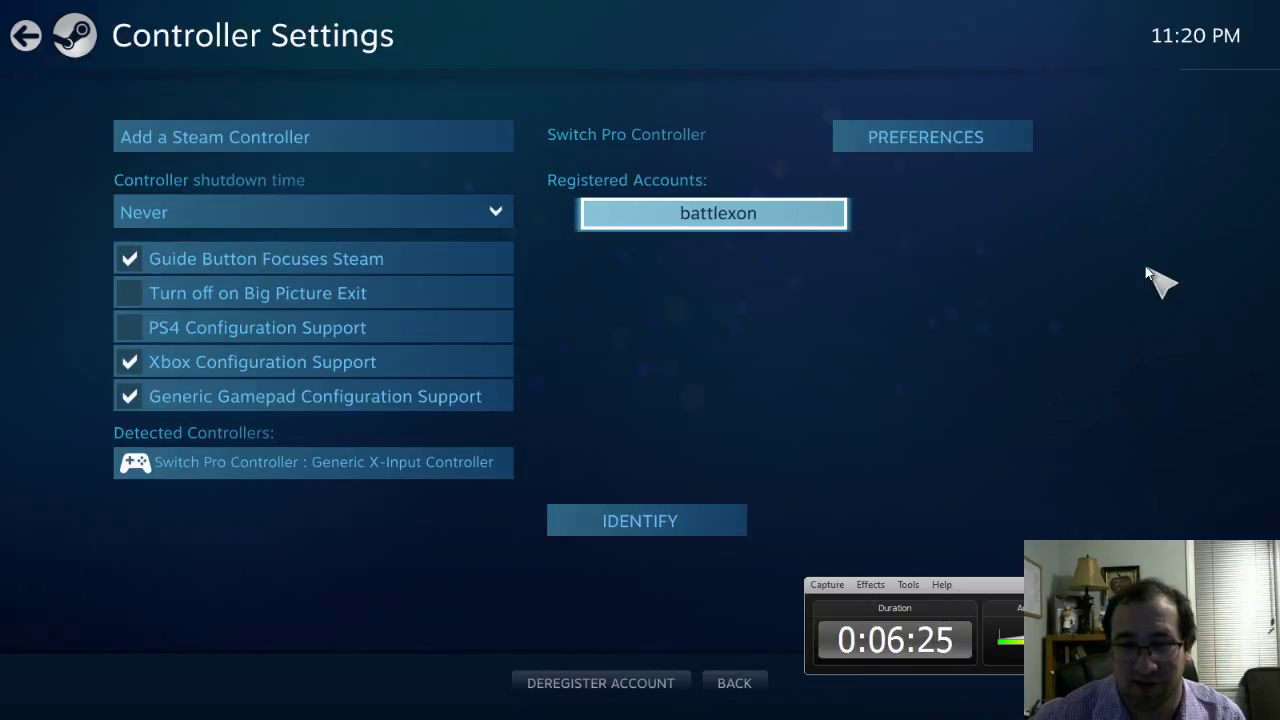
key("Down")
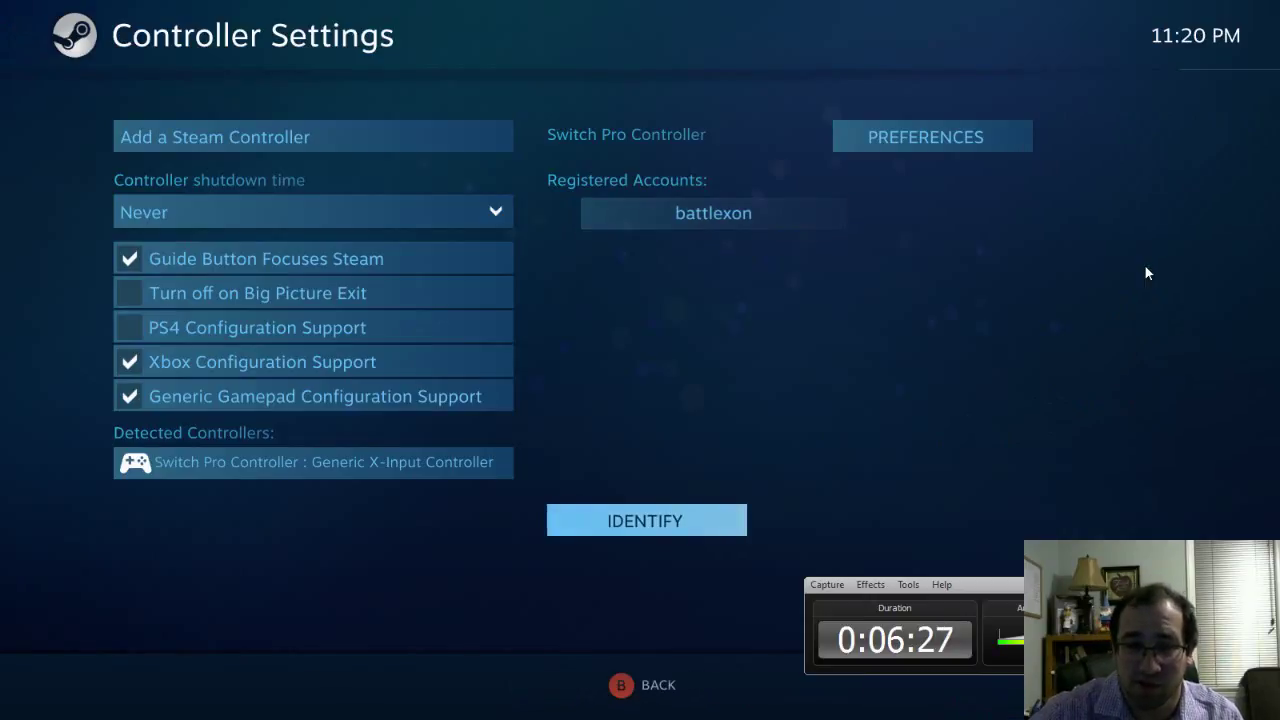
key("Left")
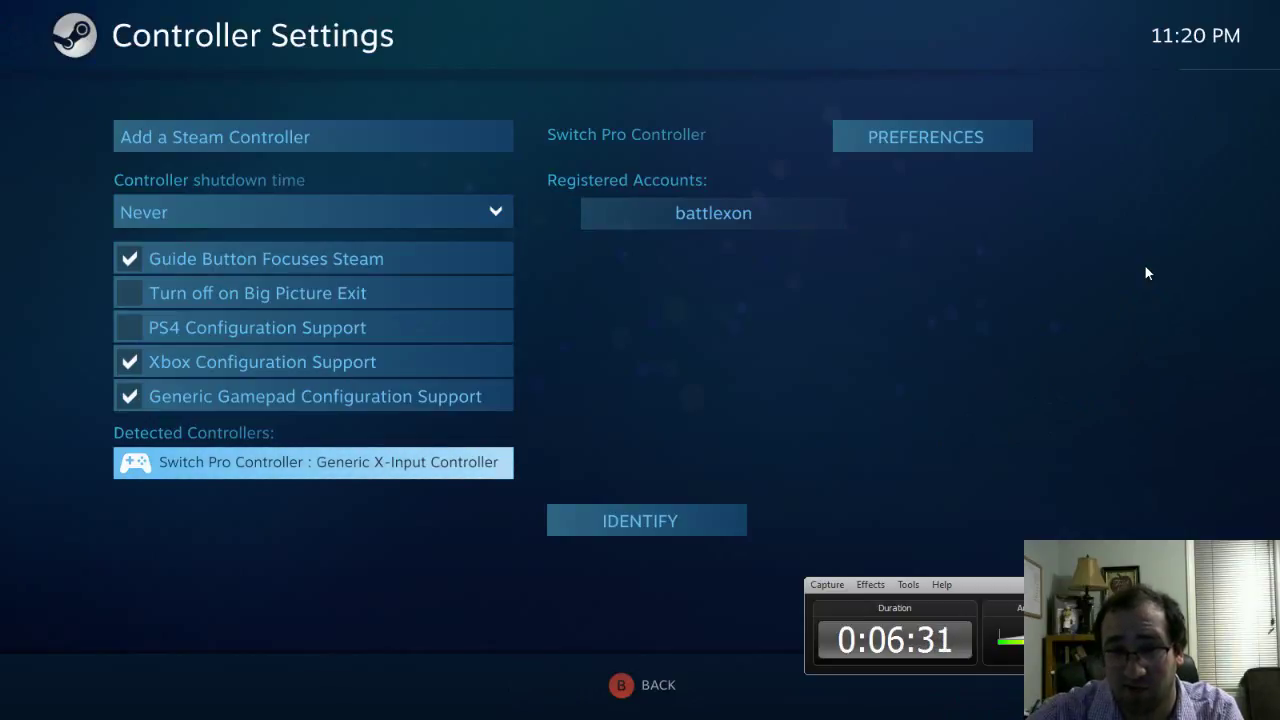
key("Up")
key("Up")
key("Up")
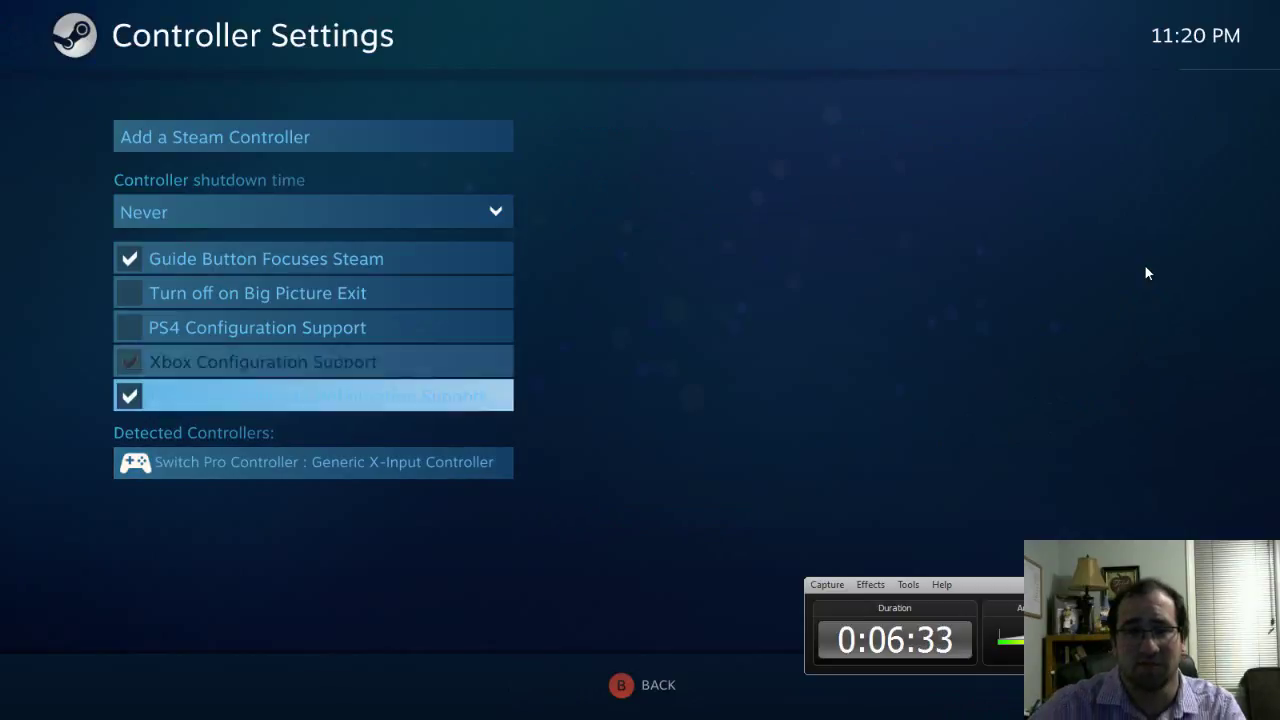
key("Up")
key("Up")
key("Up")
key("Up")
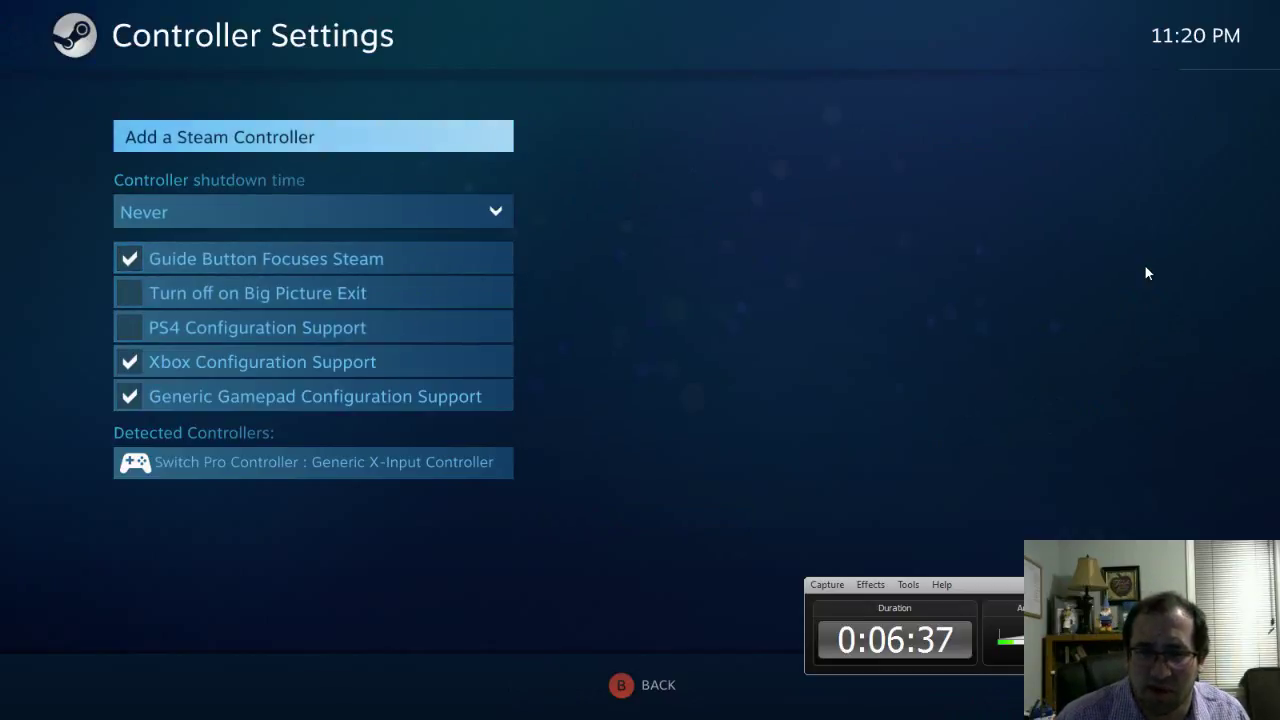
- Start and cancel a Steam Controller search, then review the controller support options
key("Return")
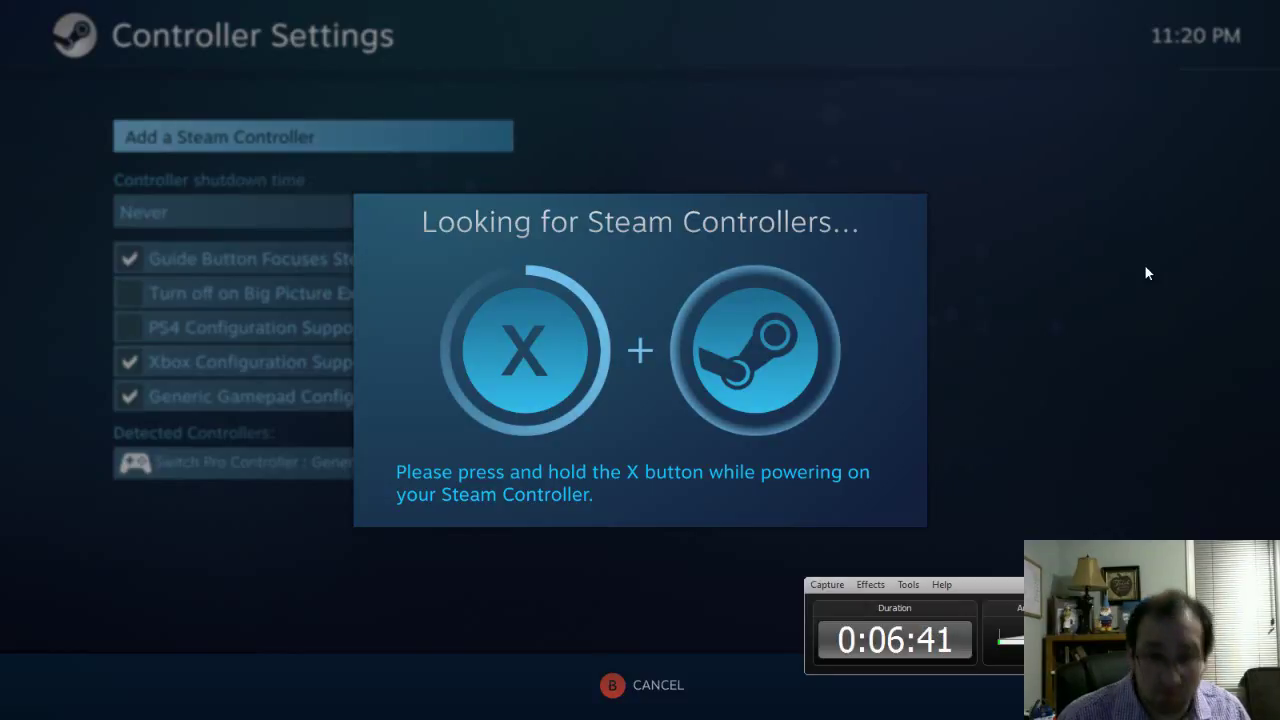
key("Escape")
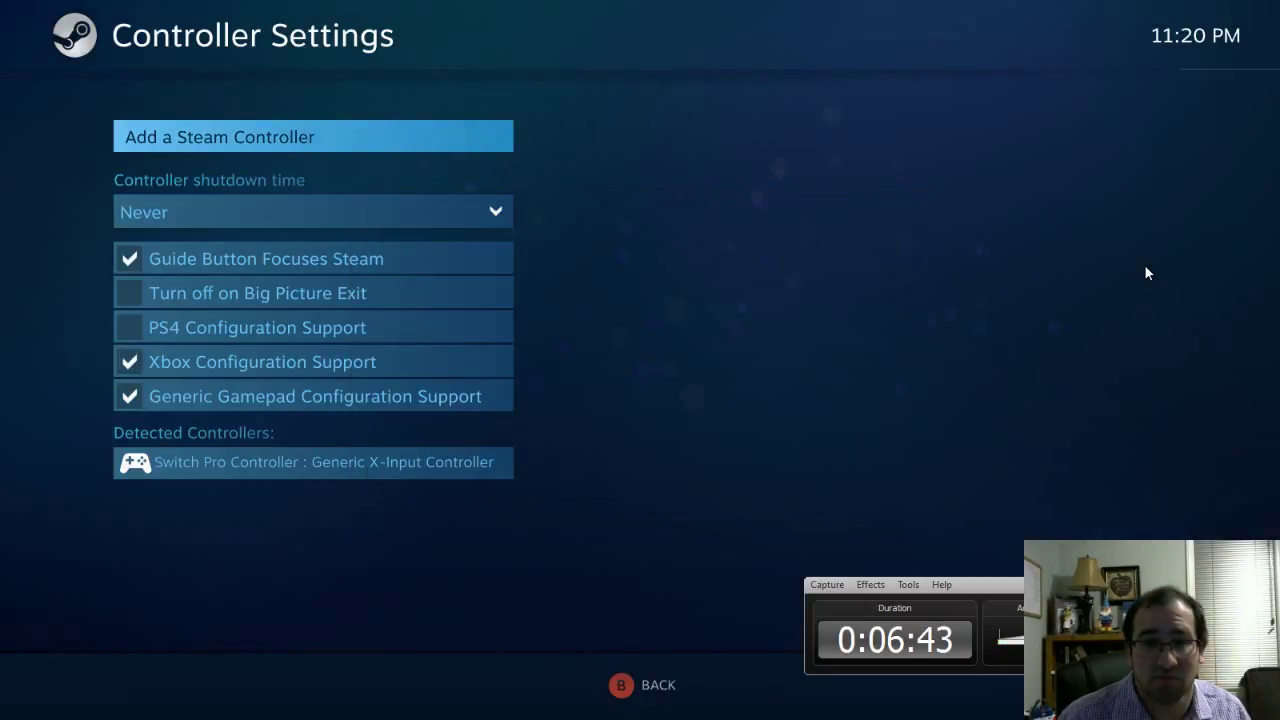
key("Down")
key("Down")
key("Down")
key("Down")
key("Down")
key("Down")
key("Down")
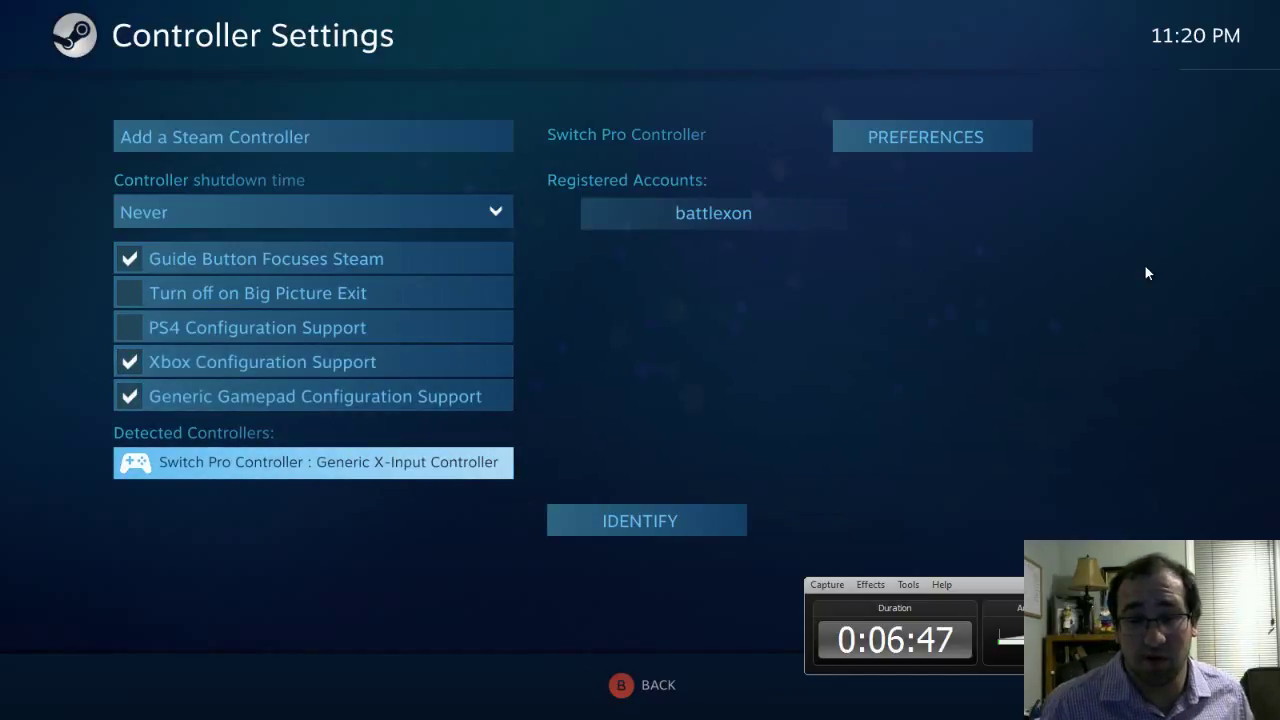
key("Up")
key("Up")
key("Up")
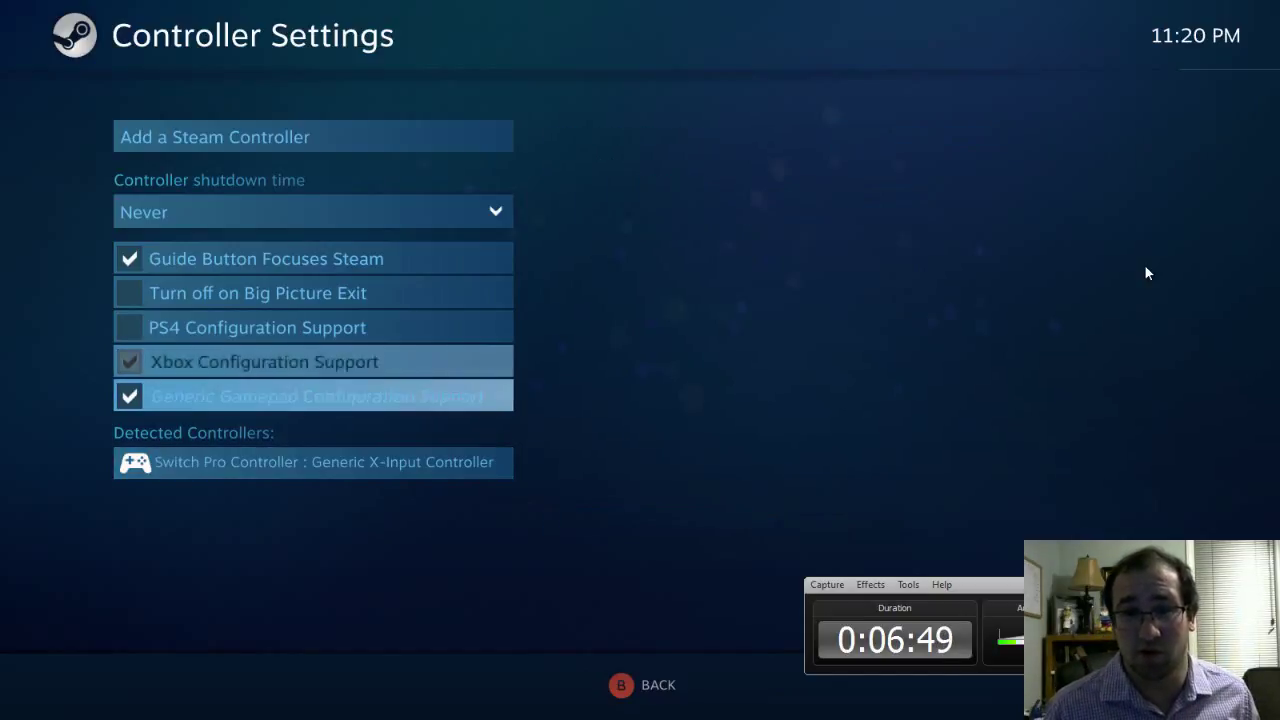
key("Down")
key("Down")
key("Down")
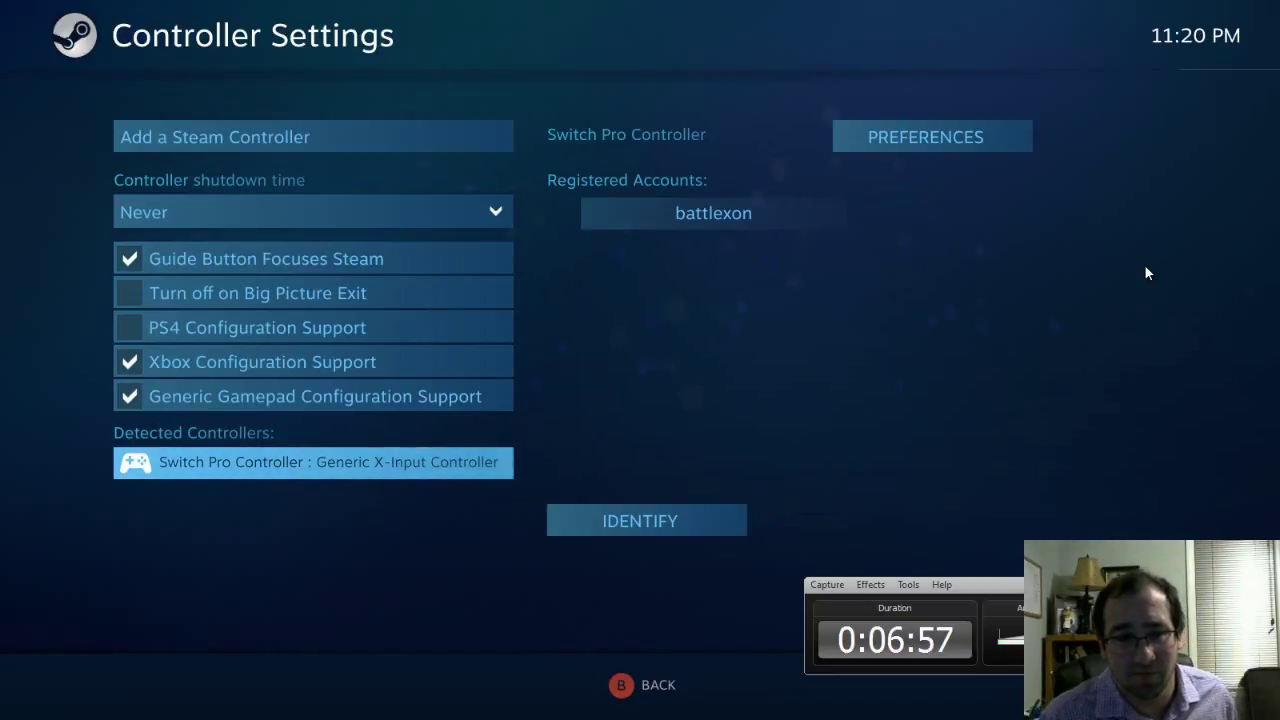
key("Up")
key("Down")
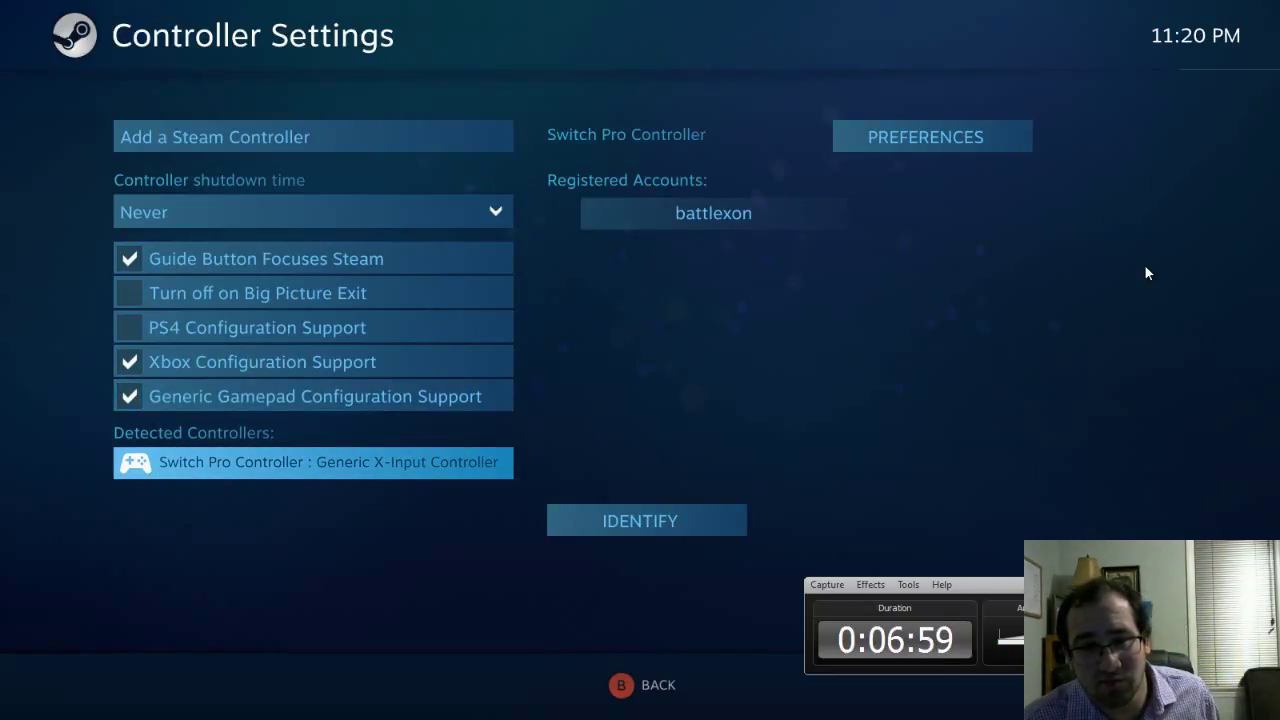
- Check the Switch Pro Controller's details, toggle Turn off on Big Picture Exit, and back out
key("Right")
key("Down")
key("Down")
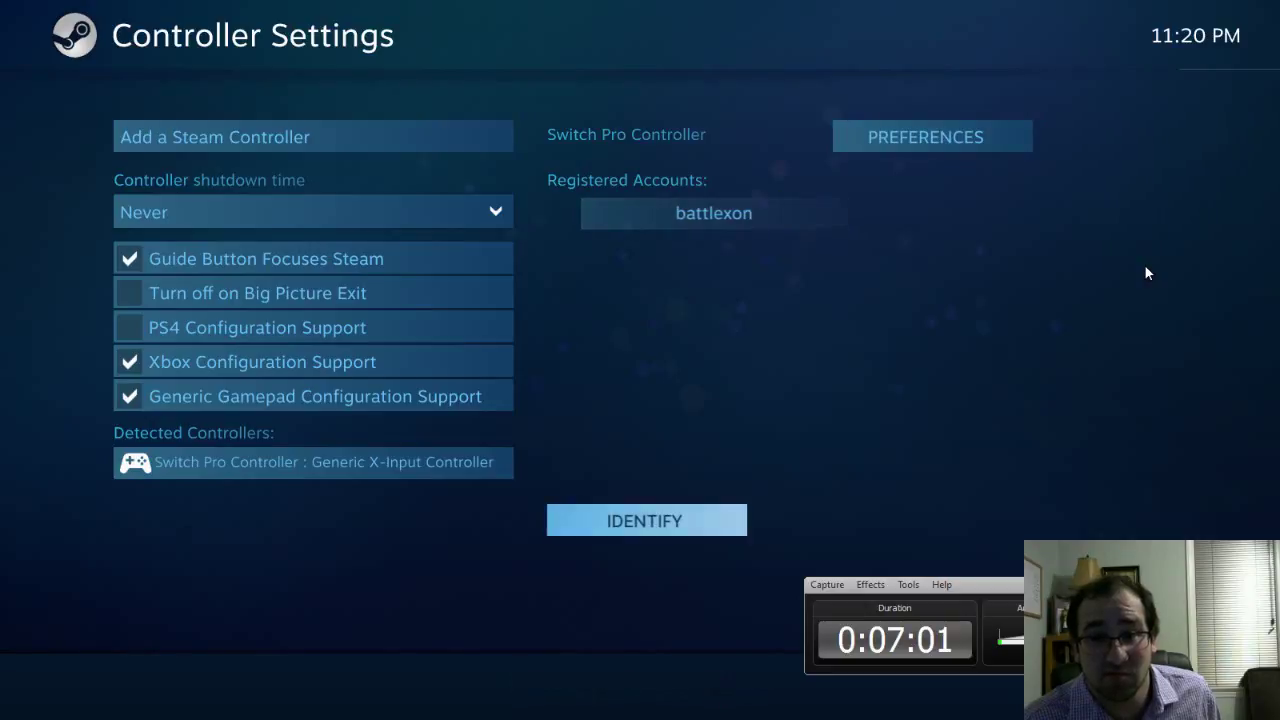
key("Left")
key("Up")
key("Up")
key("Up")
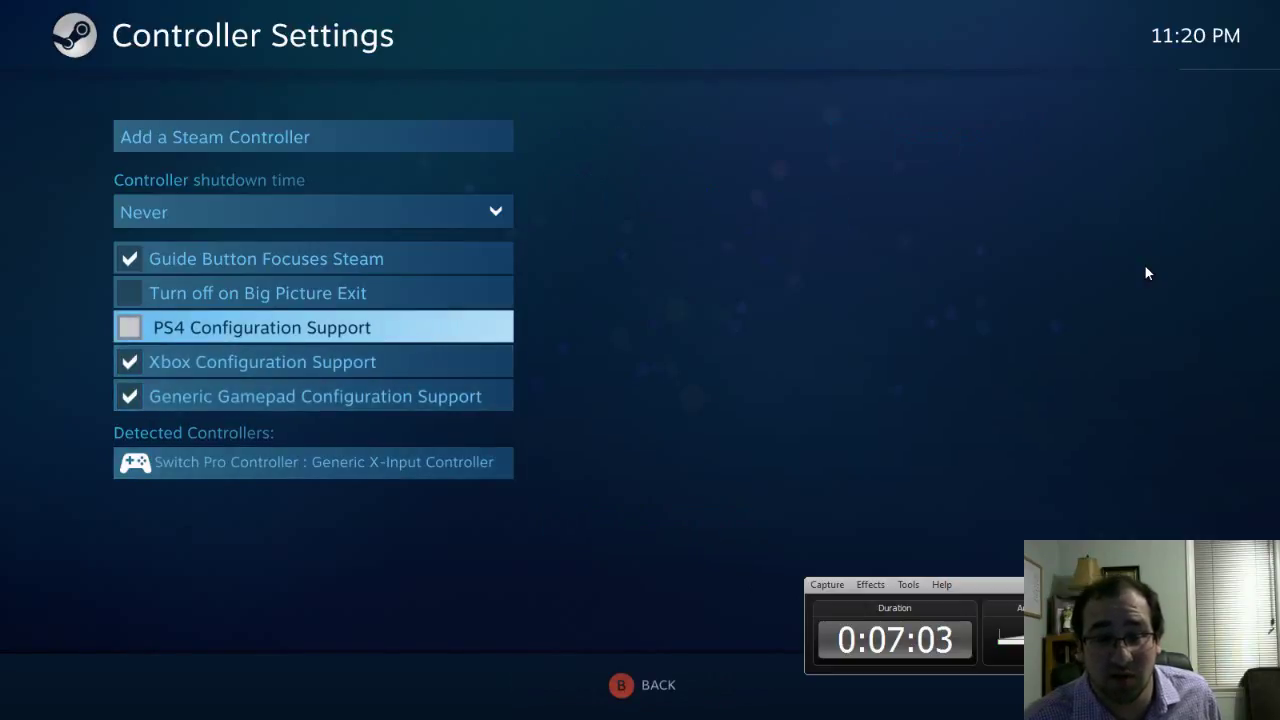
key("Up")
key("Return")
key("Return")
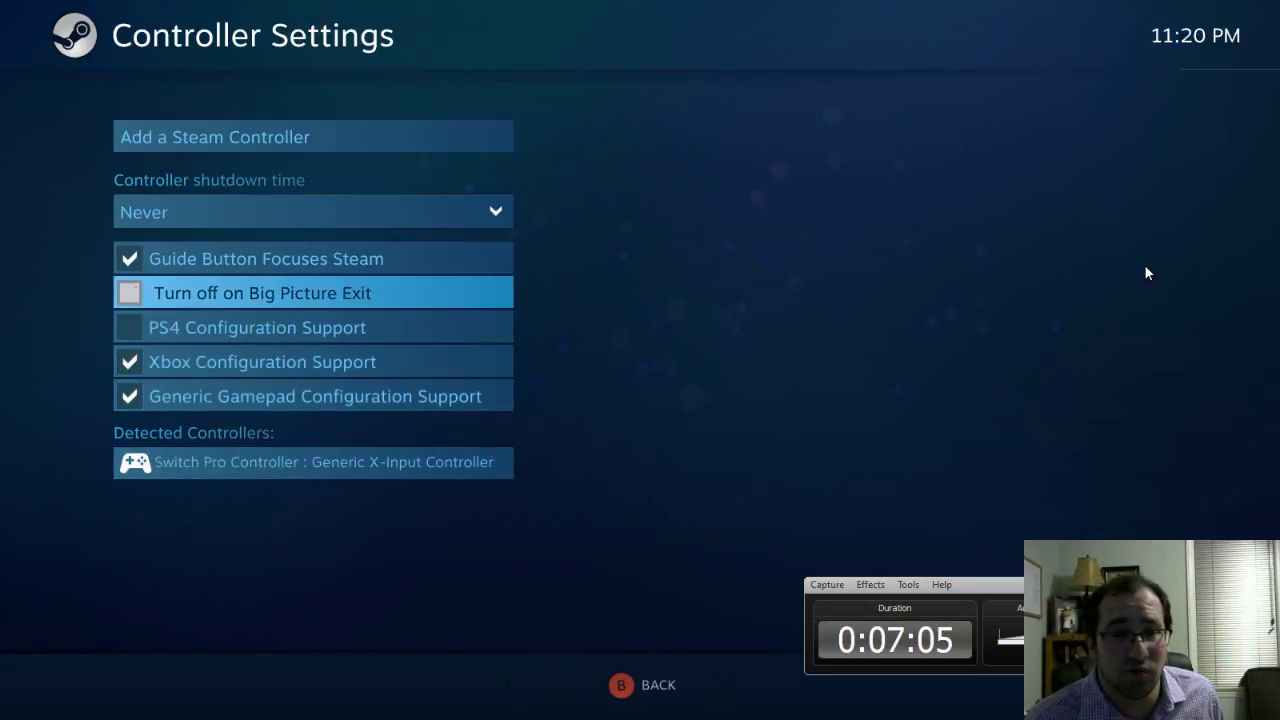
key("Escape")
- Return to the Big Picture home screen and choose Exit Big Picture from the power menu
key("Down")
key("Down")
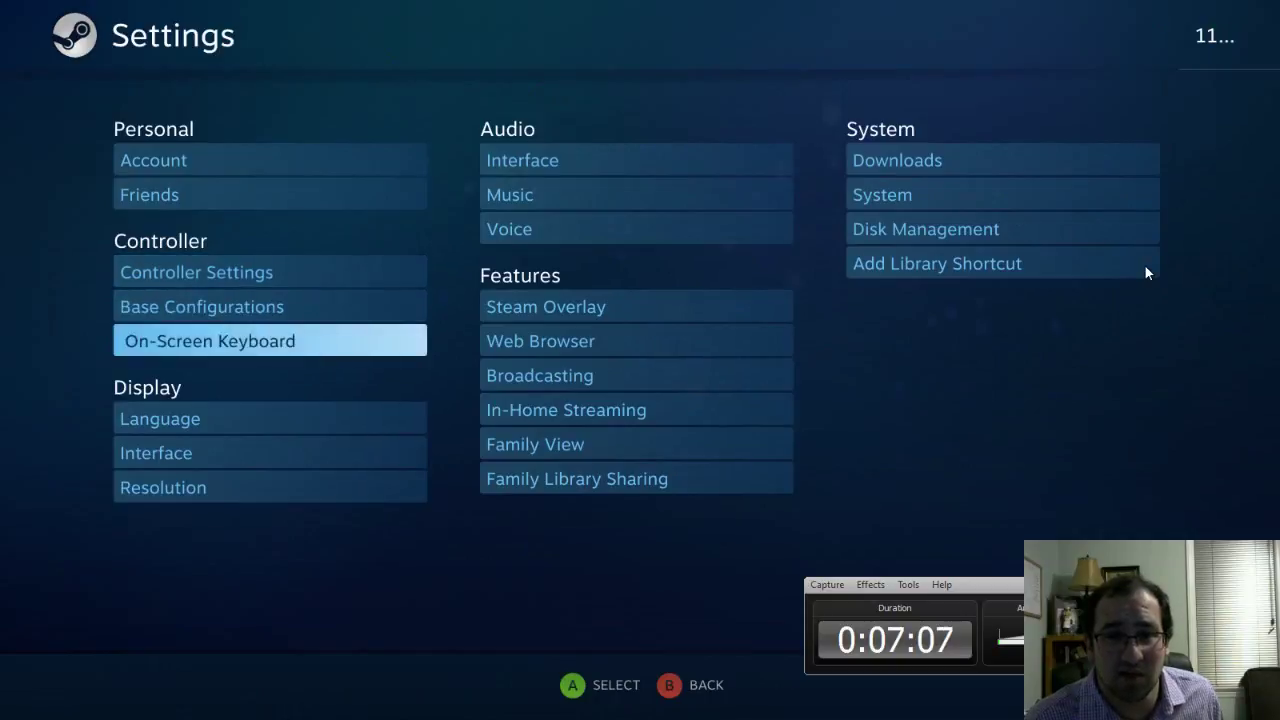
key("Escape")
key("Down")
key("Down")
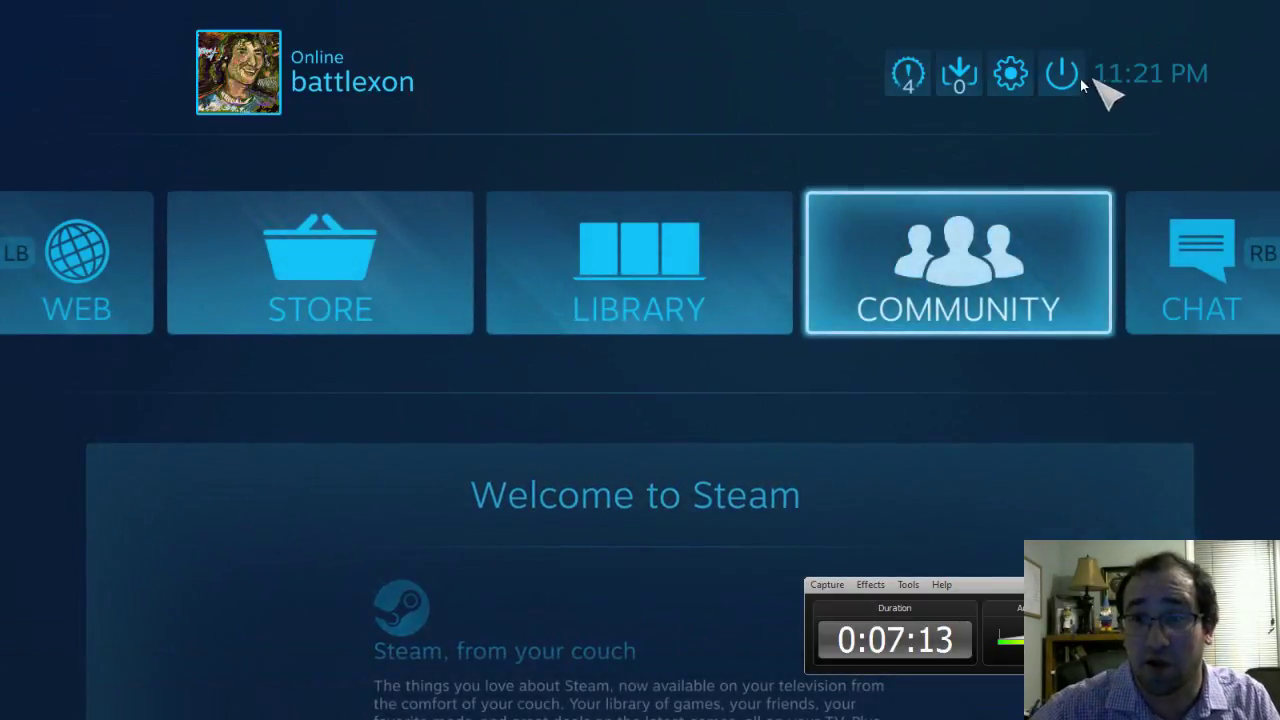
left_click(1068, 80)
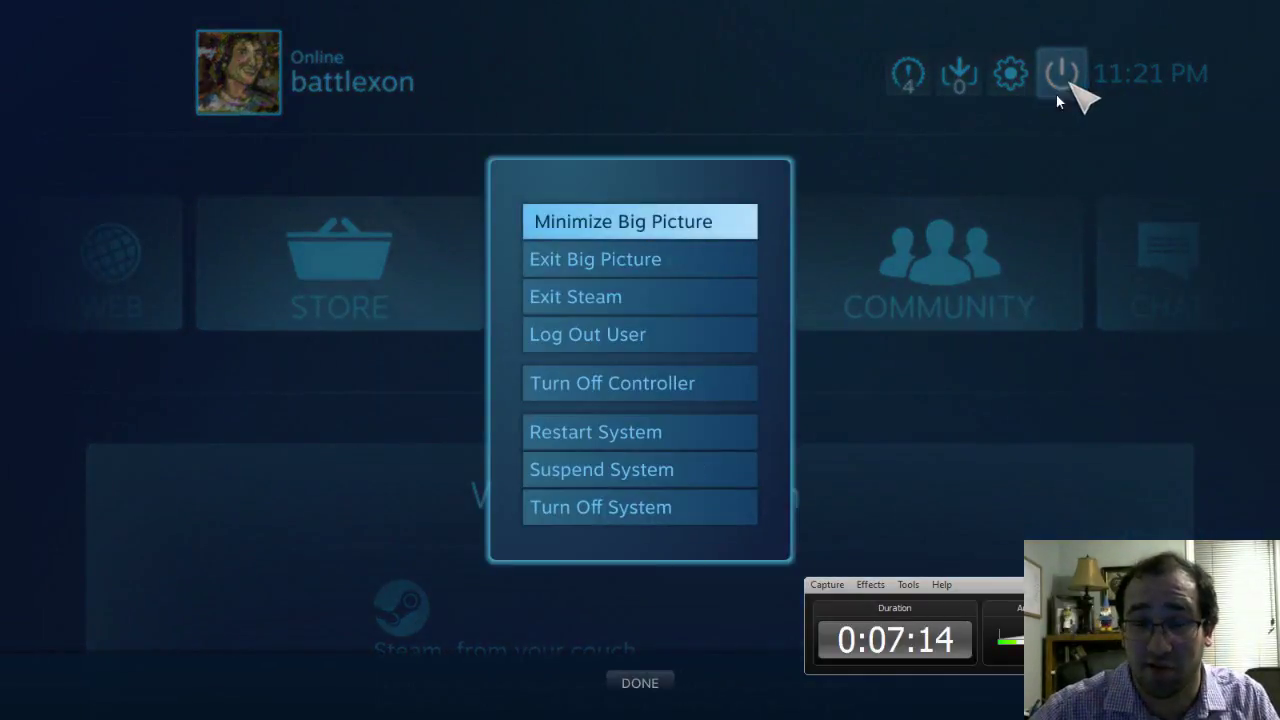
left_click(618, 259)
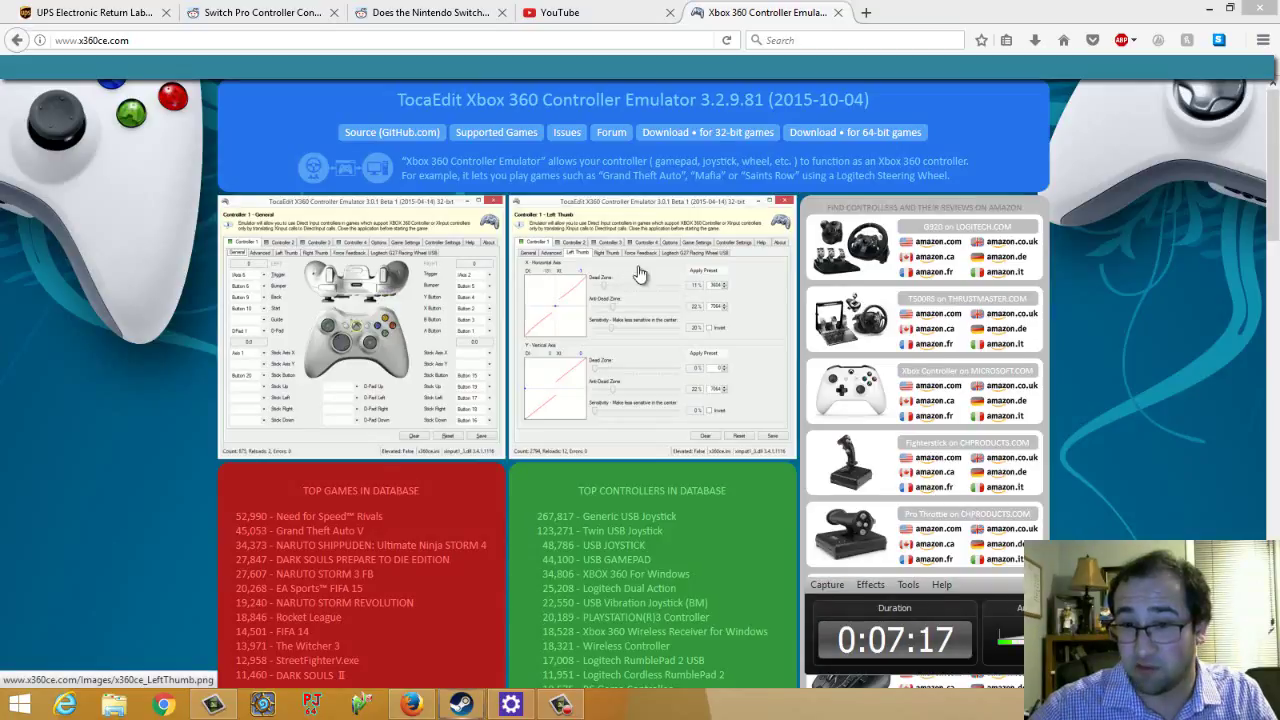